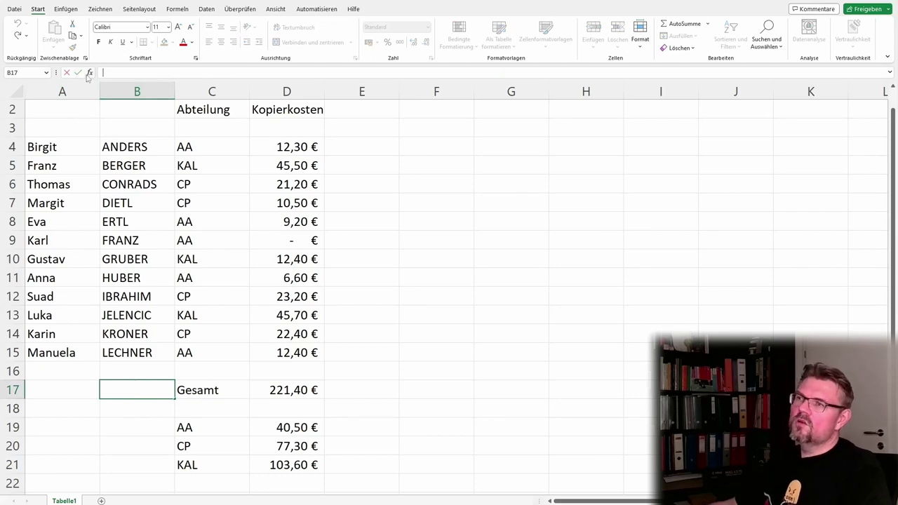
Insert =ANZAHL(B4:B15) into B17 through the function picker; it returns 0
left_click(89, 73)
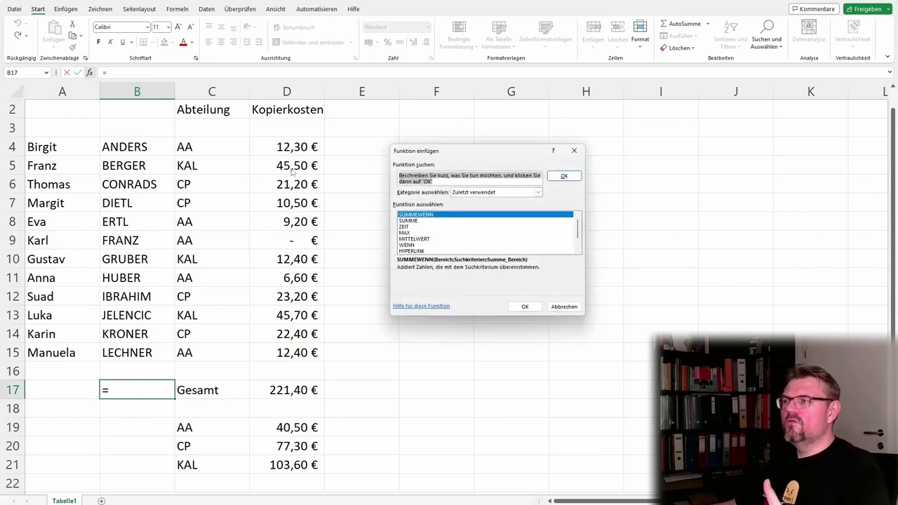
left_click(538, 193)
left_click(511, 207)
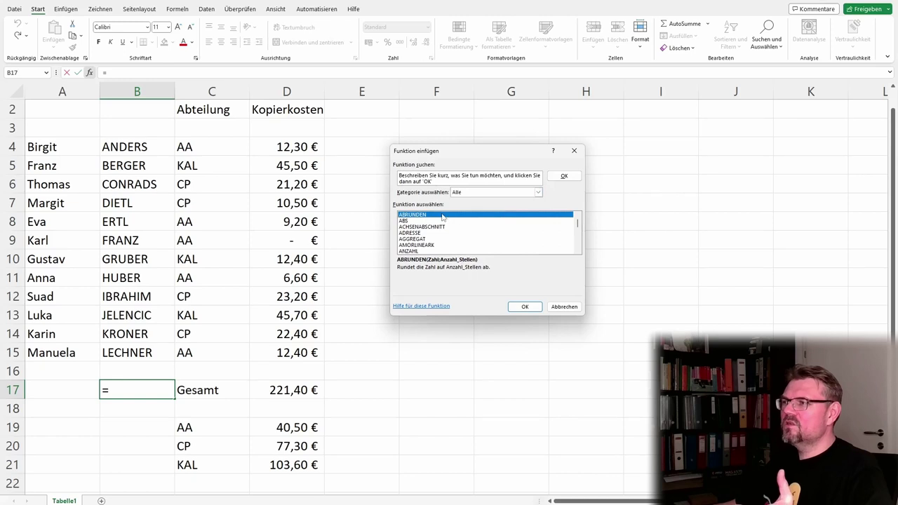
left_click(428, 251)
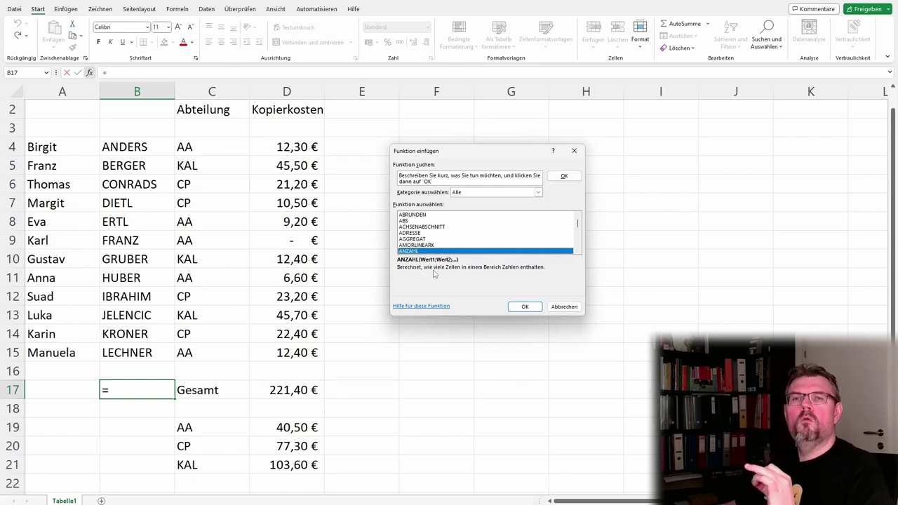
left_click(526, 307)
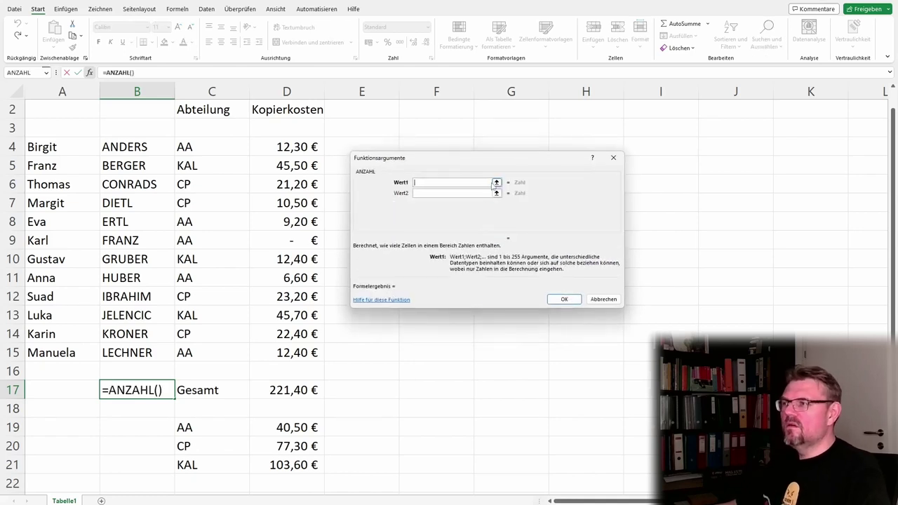
left_click(496, 183)
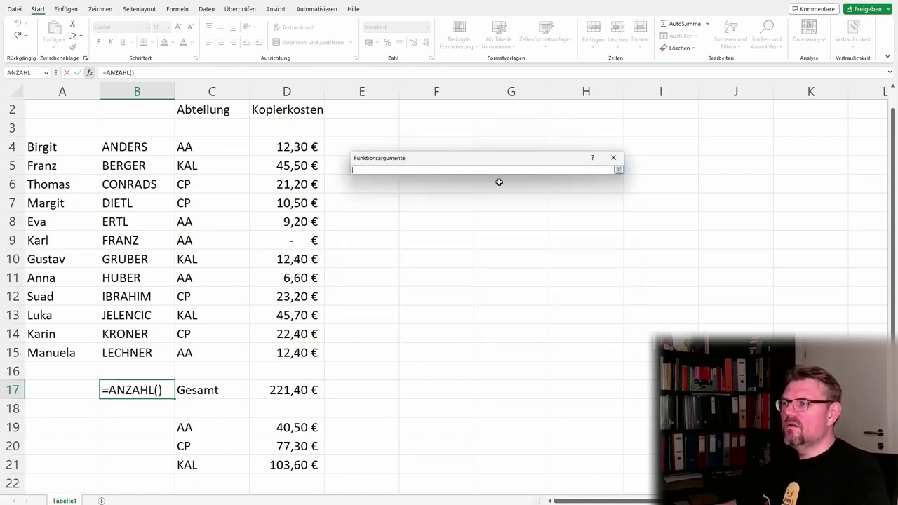
left_click(145, 356)
left_click_drag(146, 353, 152, 147)
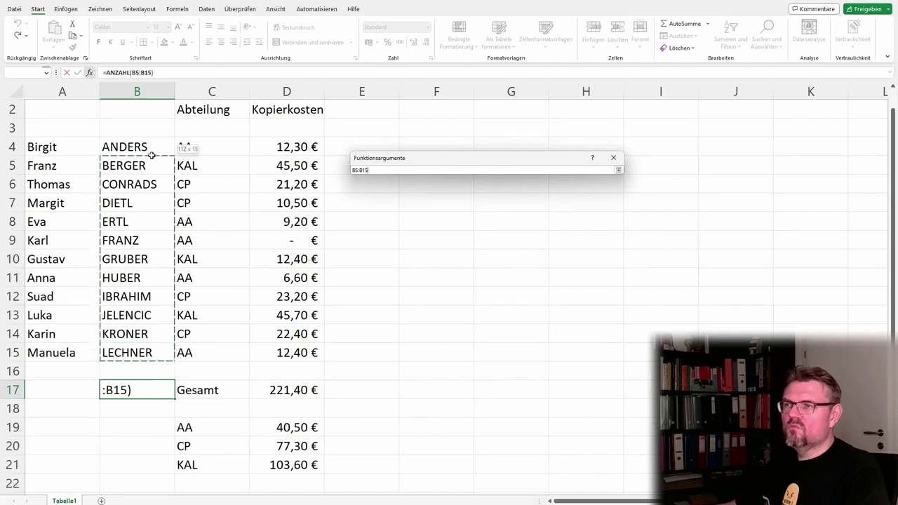
left_click(618, 169)
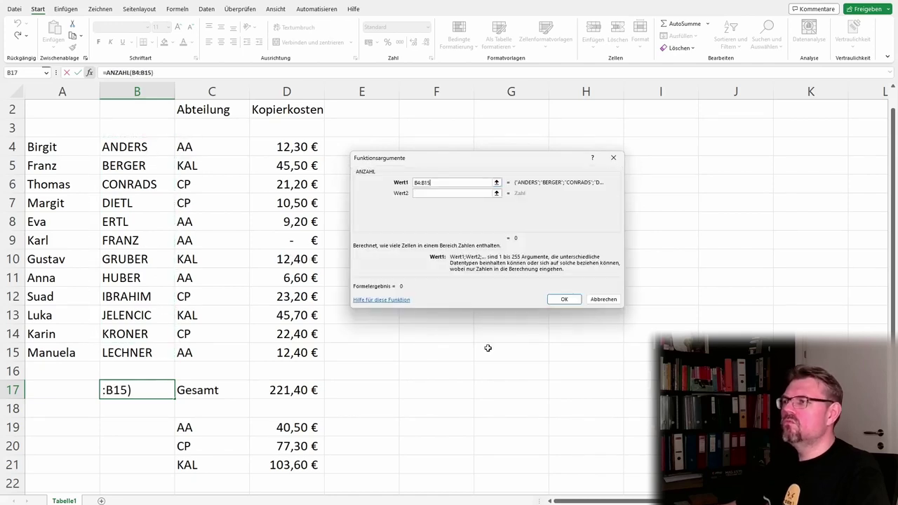
left_click(567, 299)
left_click(111, 410)
Shift B17's counted range from B4:B15 to the copy costs D4:D15, giving 12
left_click(124, 393)
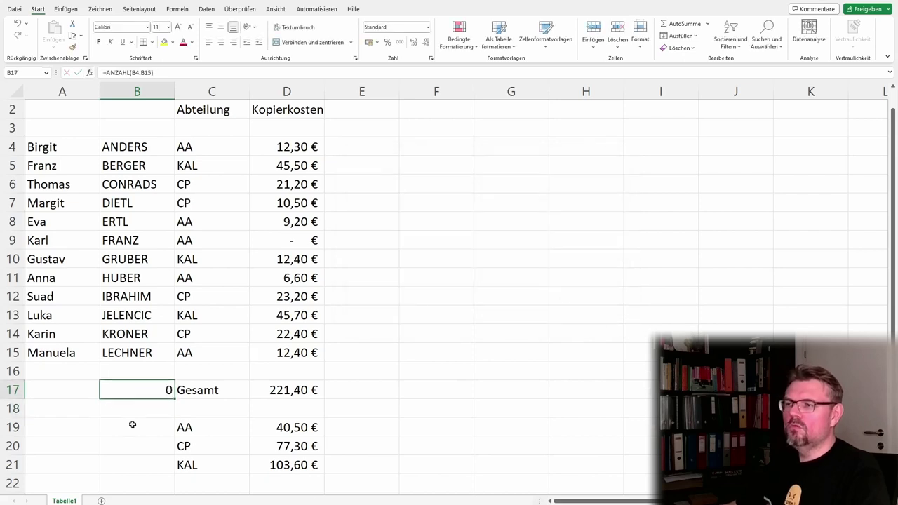
left_click(164, 74)
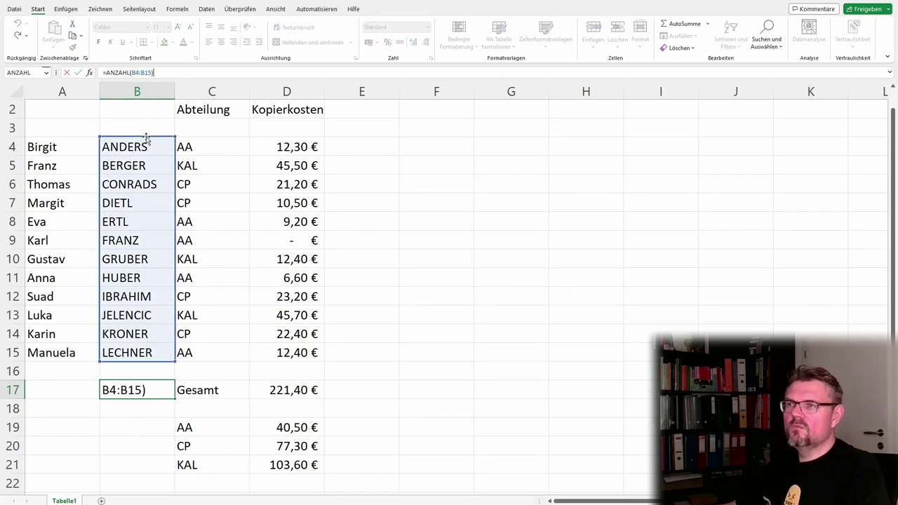
left_click_drag(143, 140, 279, 144)
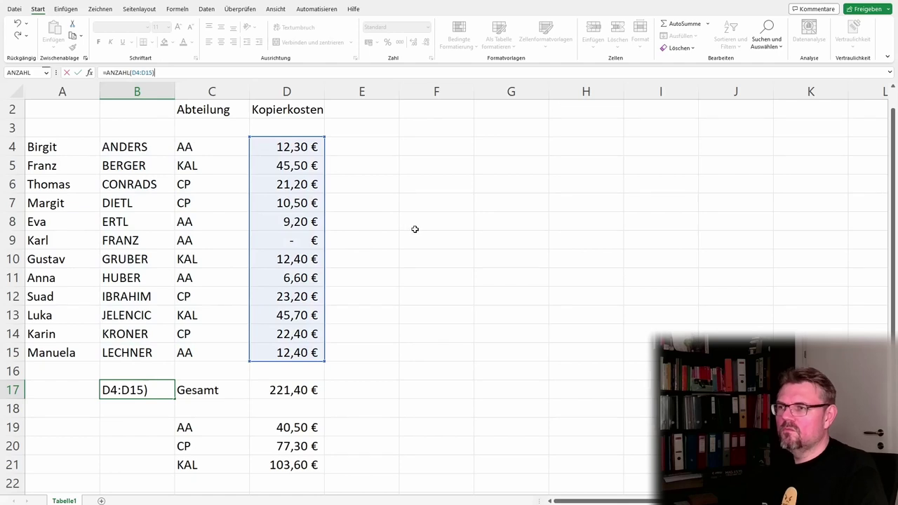
key("Return")
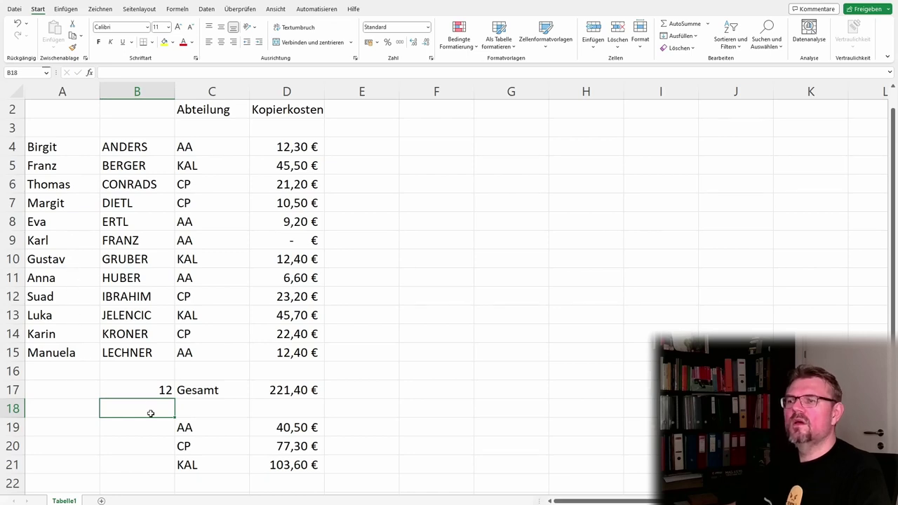
left_click(154, 391)
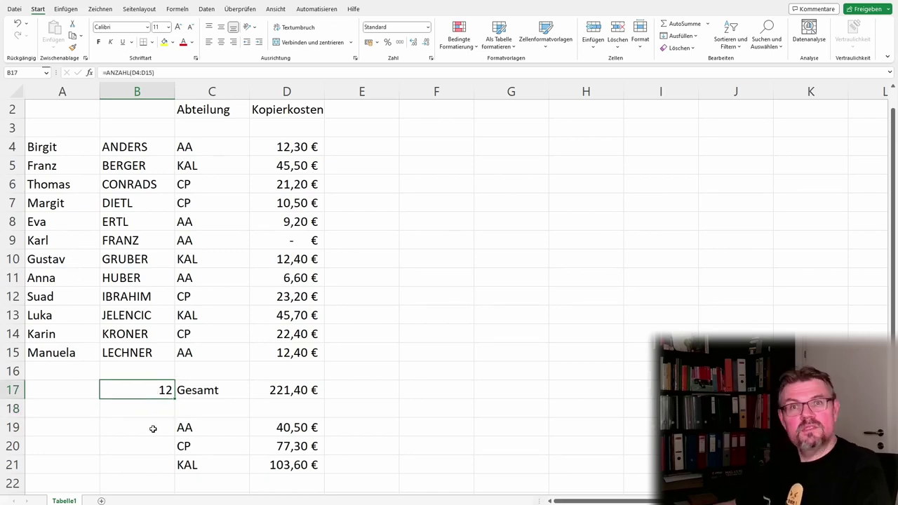
left_click_drag(155, 72, 1, 92)
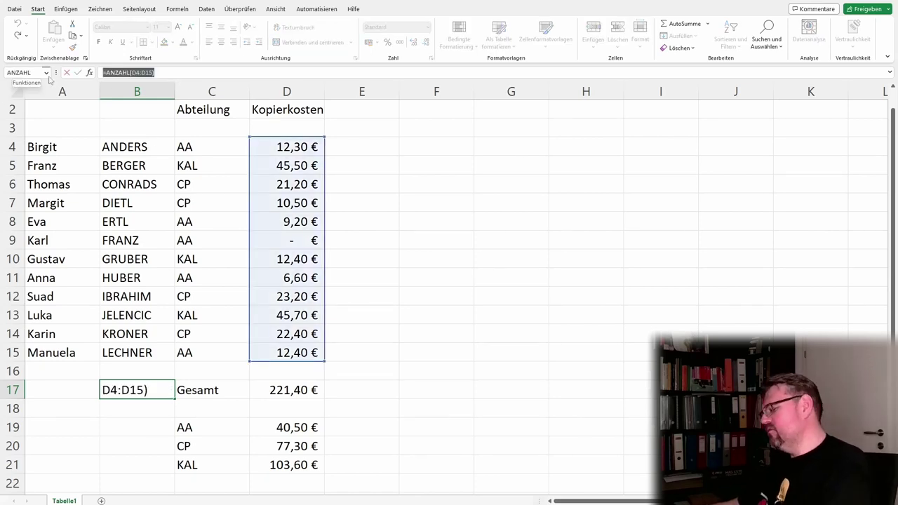
Clear B17 and choose the ANZAHL2 function from the function list
key("Delete")
left_click(89, 72)
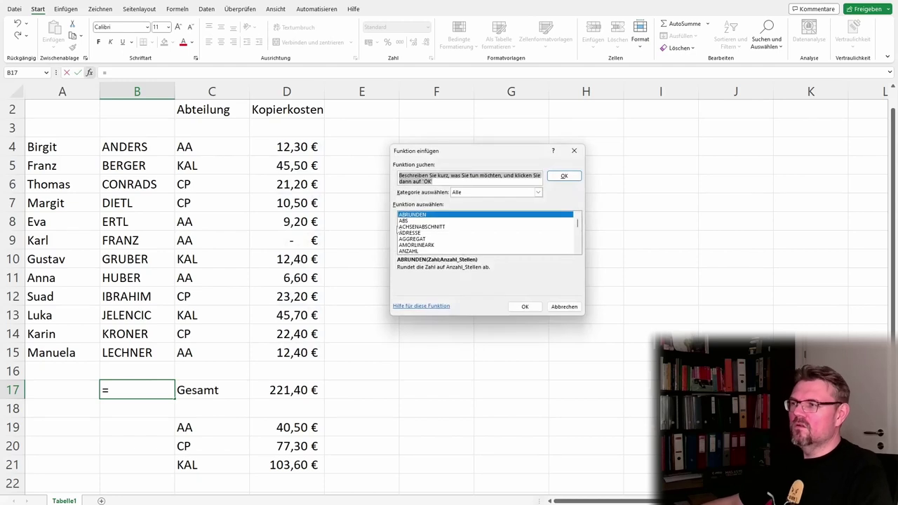
scroll(419, 240, "down", 5)
scroll(419, 239, "down", 5)
scroll(419, 239, "down", 5)
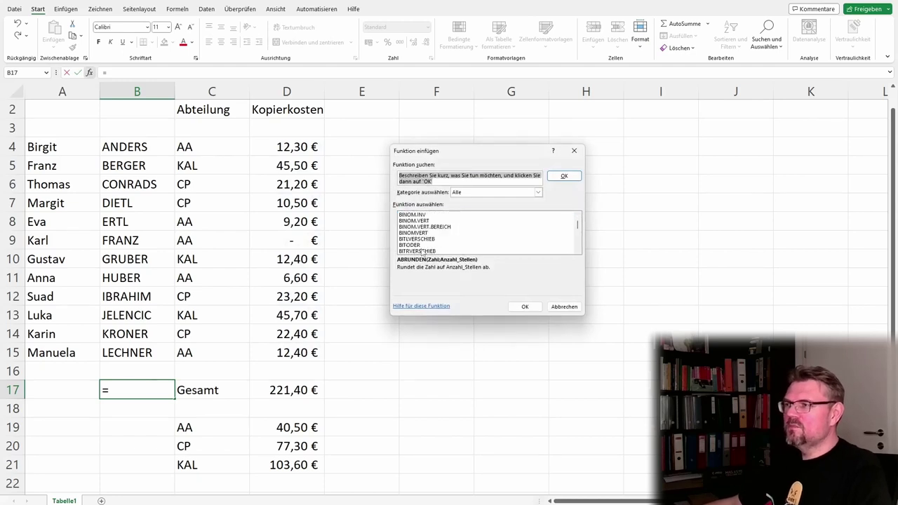
scroll(419, 239, "down", 5)
mouse_move(580, 232)
left_mouse_down()
mouse_move(579, 262)
mouse_move(577, 222)
left_mouse_up()
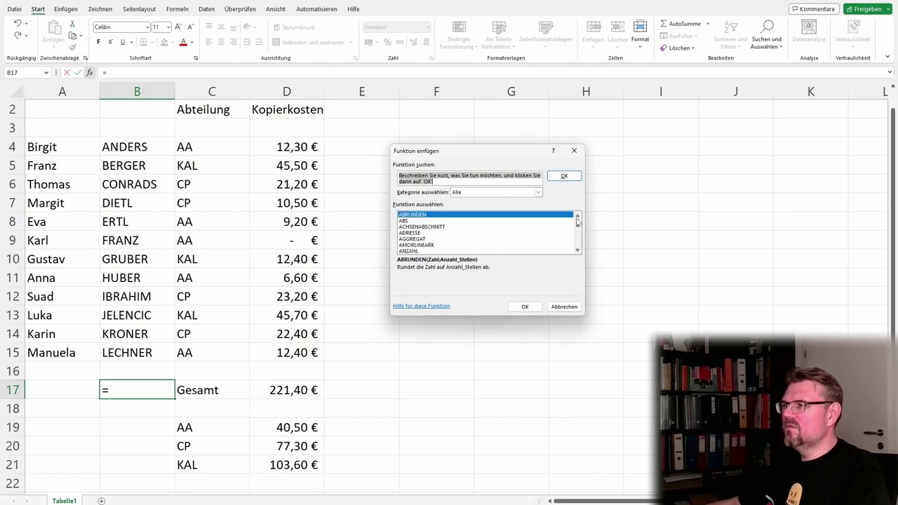
scroll(444, 239, "down", 2)
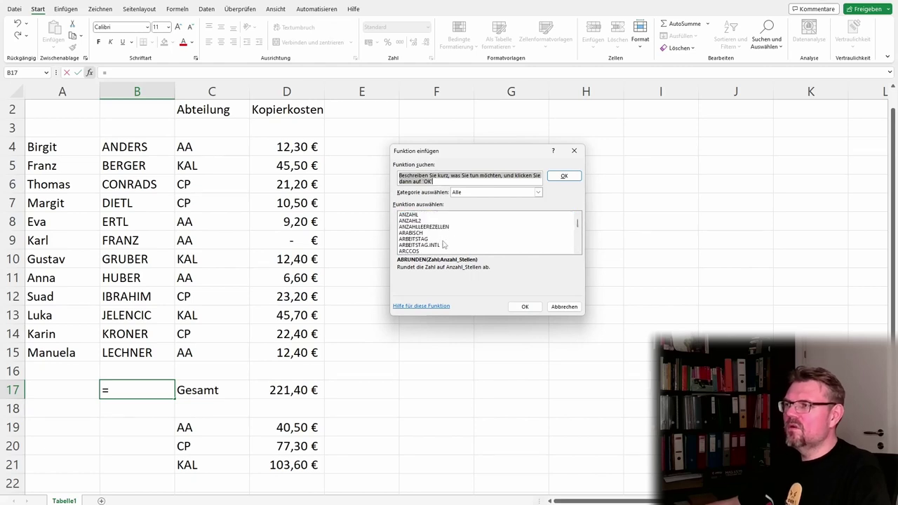
left_click(429, 221)
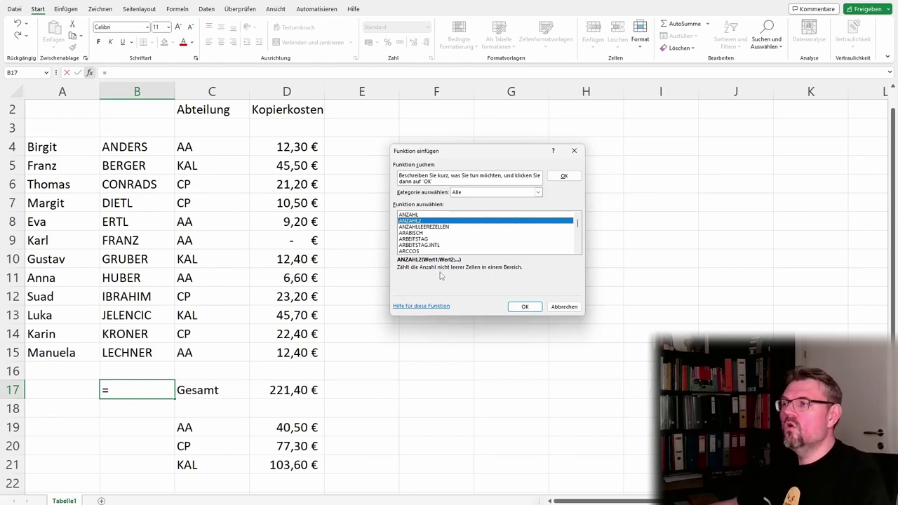
Set ANZAHL2's range to the surnames B4:B15 so B17 returns 12
left_click(525, 307)
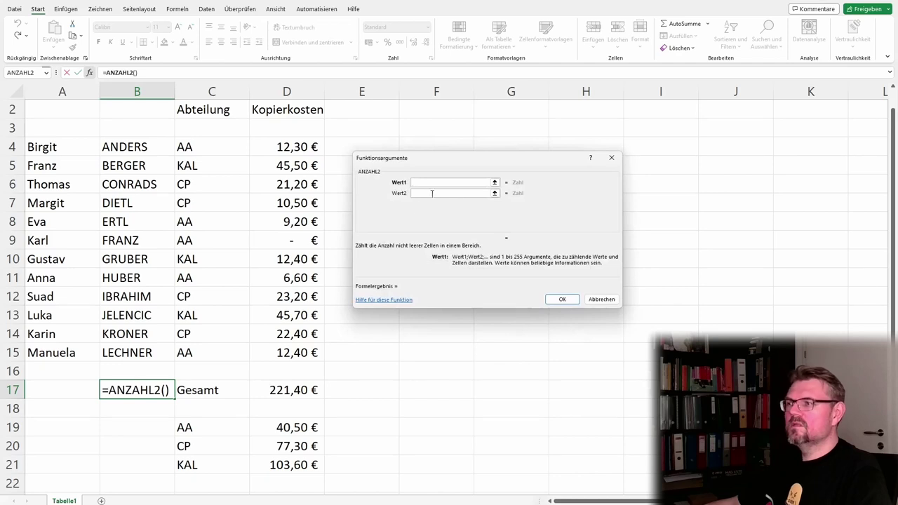
left_click(494, 182)
left_click_drag(141, 149, 139, 353)
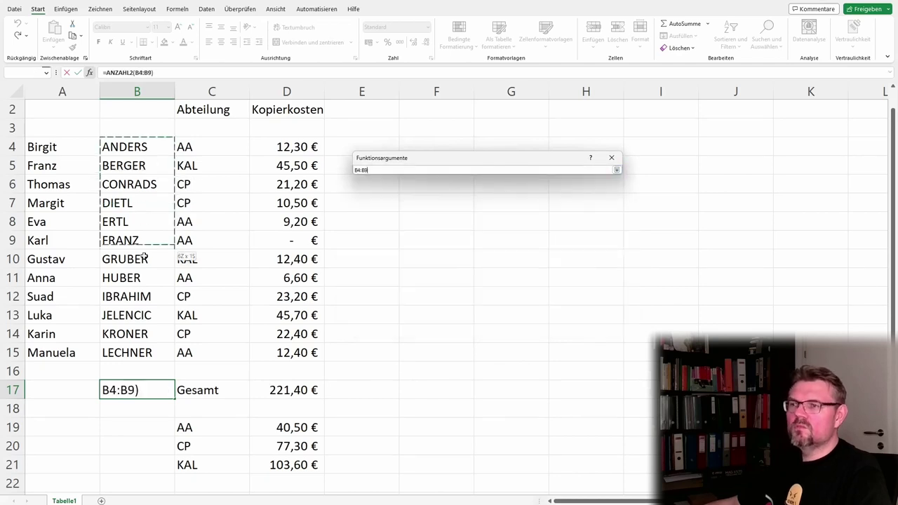
left_click(616, 171)
left_click(563, 300)
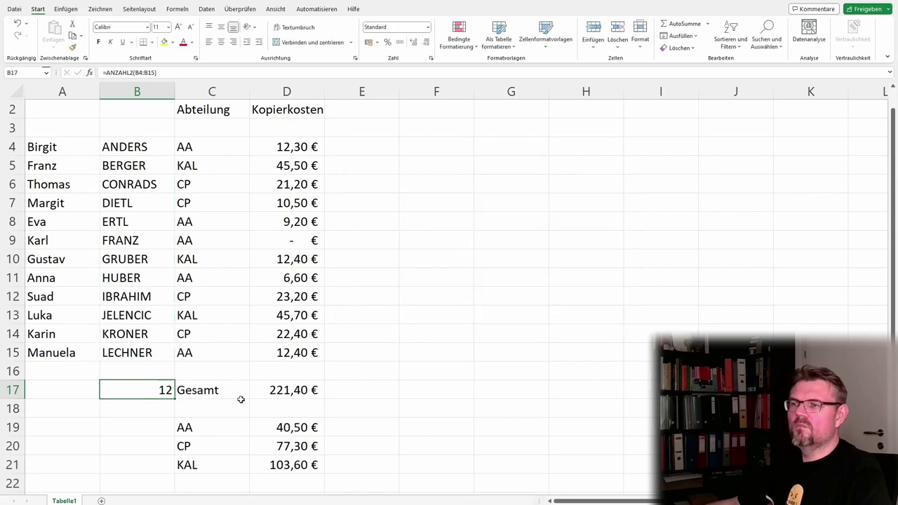
left_click(182, 406)
Enter =D17/B17 in E17 to show the 18,45 € average per person
left_click(151, 385)
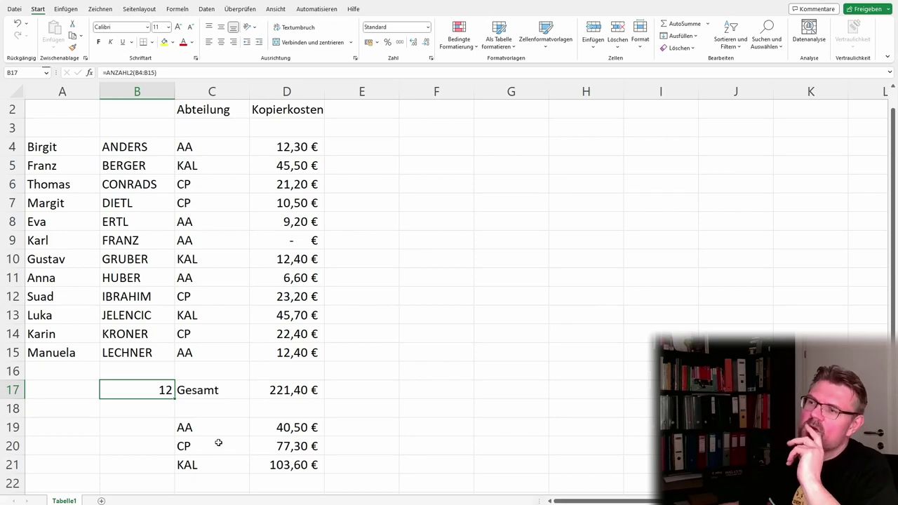
left_click(375, 391)
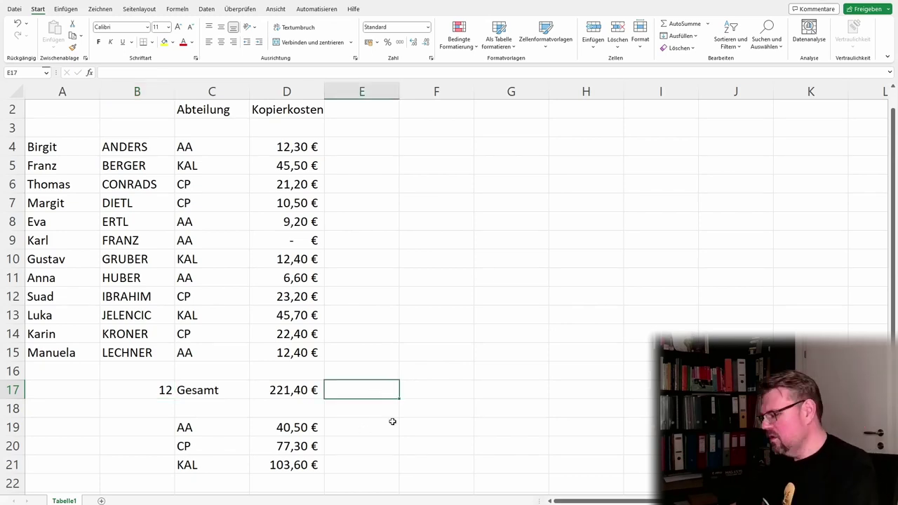
type("=")
left_click(309, 399)
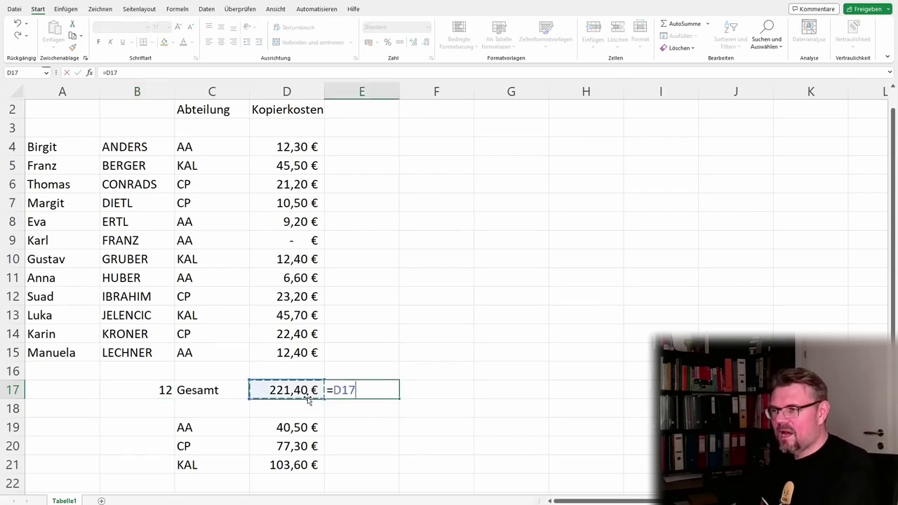
type("/")
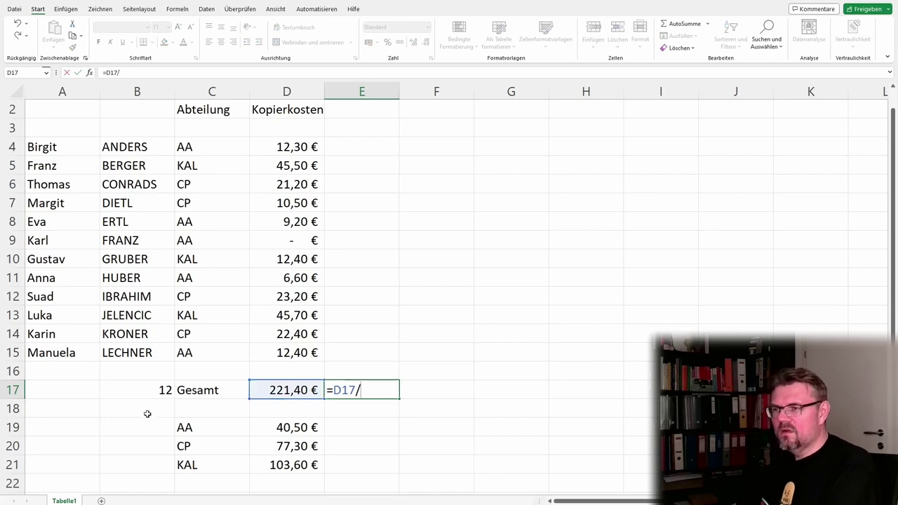
left_click(158, 394)
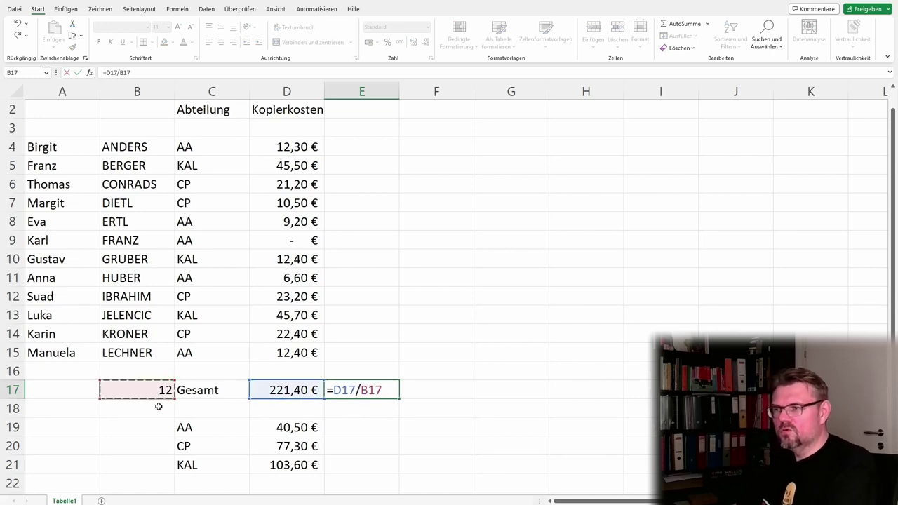
key("Return")
left_click(369, 393)
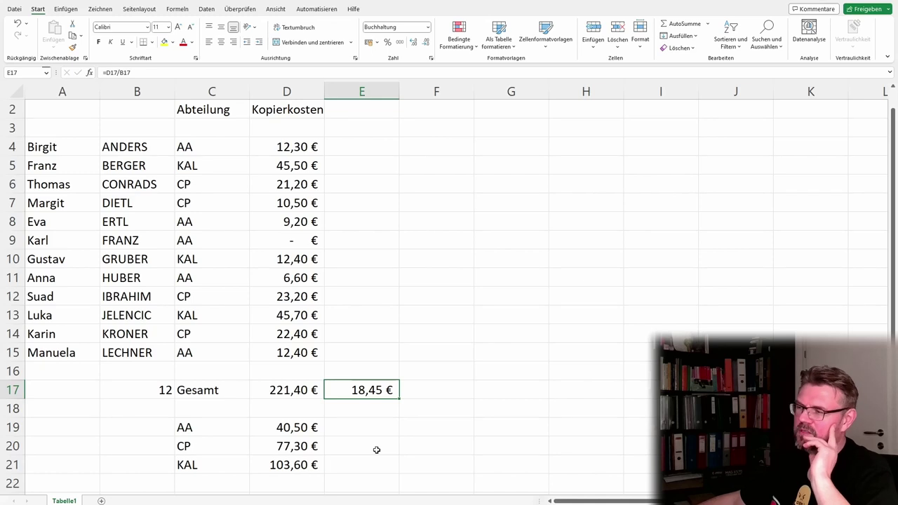
Select B19 and look over the department entries in C4:C15
left_click(163, 431)
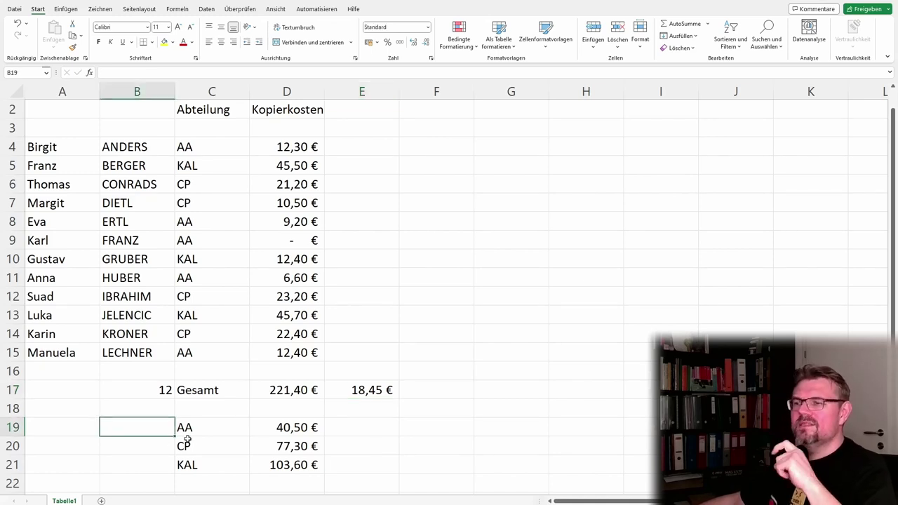
left_click(238, 432)
left_click(151, 435)
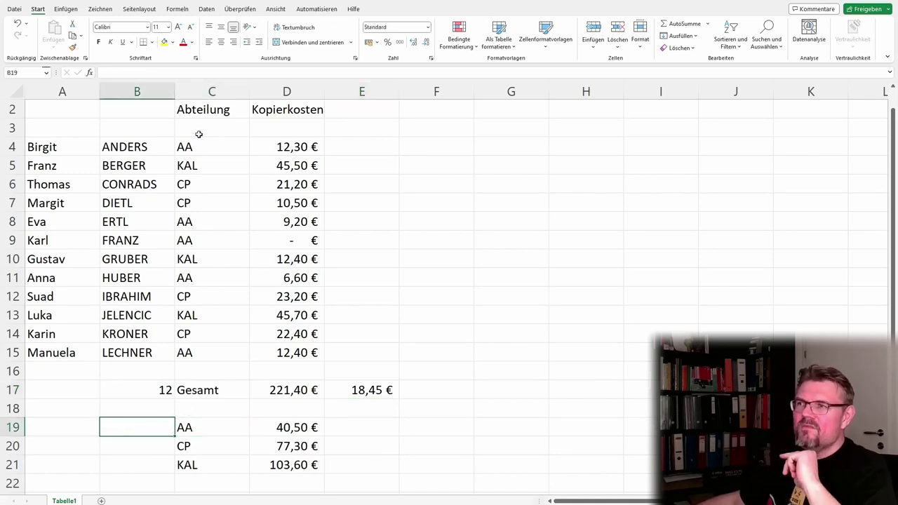
left_click_drag(199, 146, 200, 347)
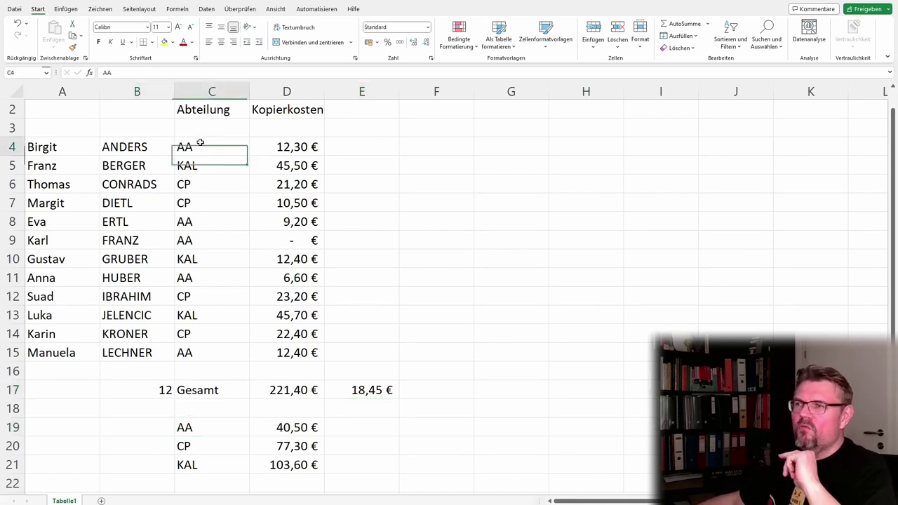
left_click(147, 427)
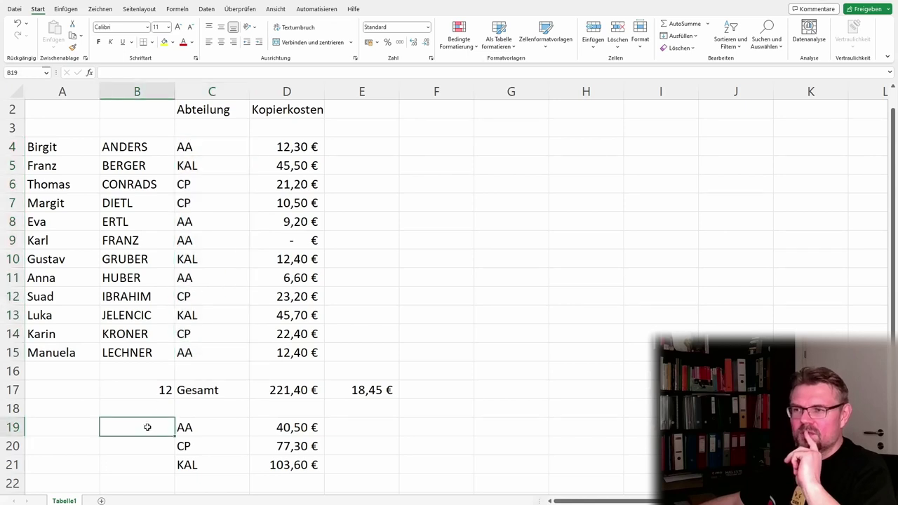
Pick ZÄHLENWENN from the full function list for B19
left_click(90, 73)
left_click_drag(577, 225, 578, 268)
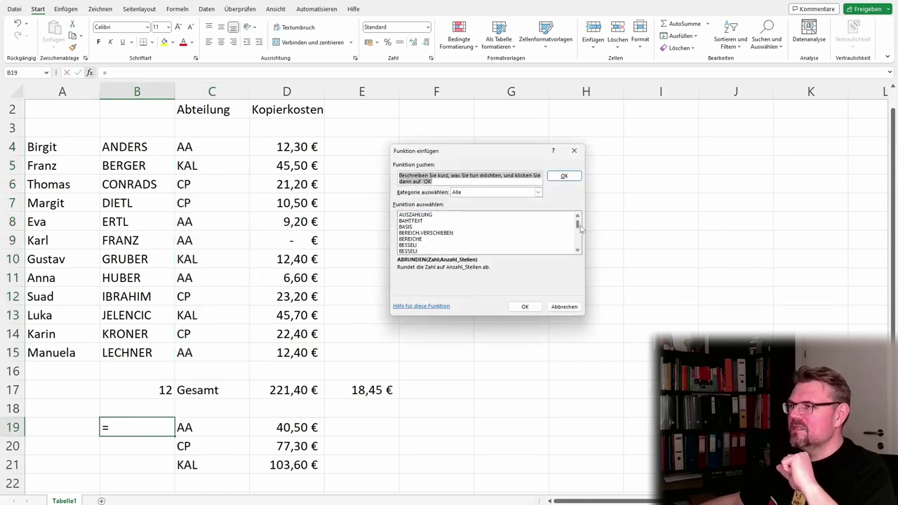
scroll(442, 239, "up", 2)
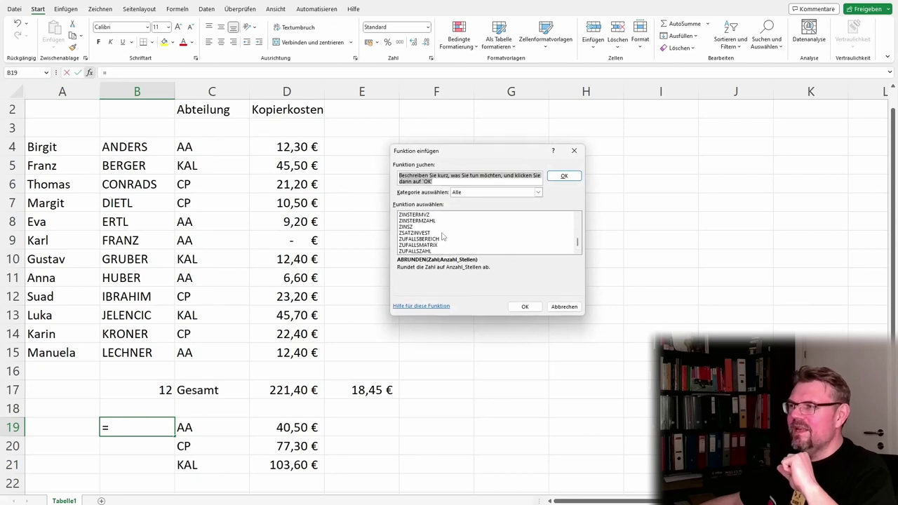
scroll(443, 246, "up", 1)
scroll(443, 246, "up", 1)
scroll(442, 246, "up", 1)
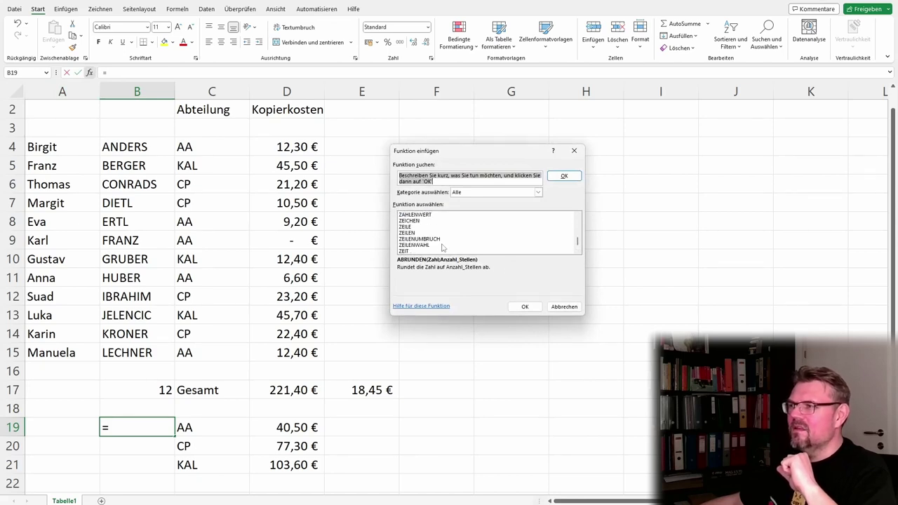
scroll(442, 246, "up", 1)
left_click(442, 239)
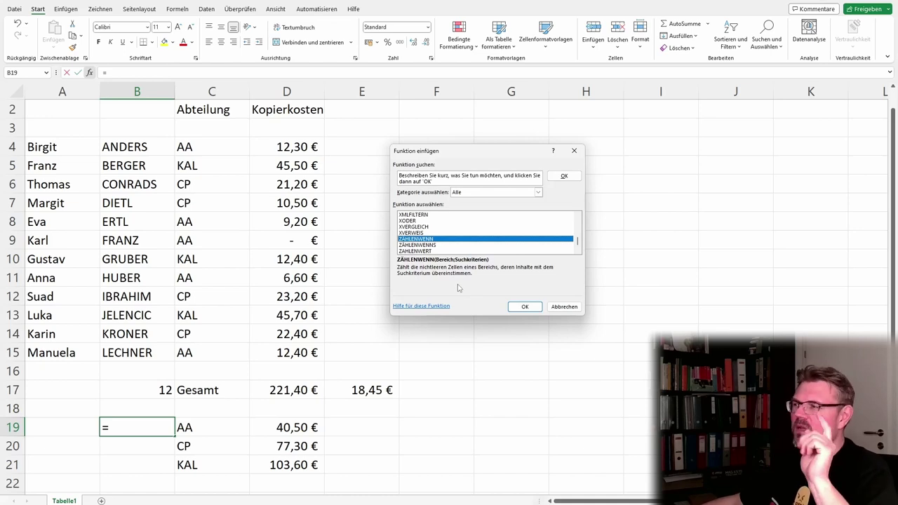
Give ZÄHLENWENN range C4:C15 and criterion C19 (AA), so B19 shows 5
left_click(516, 306)
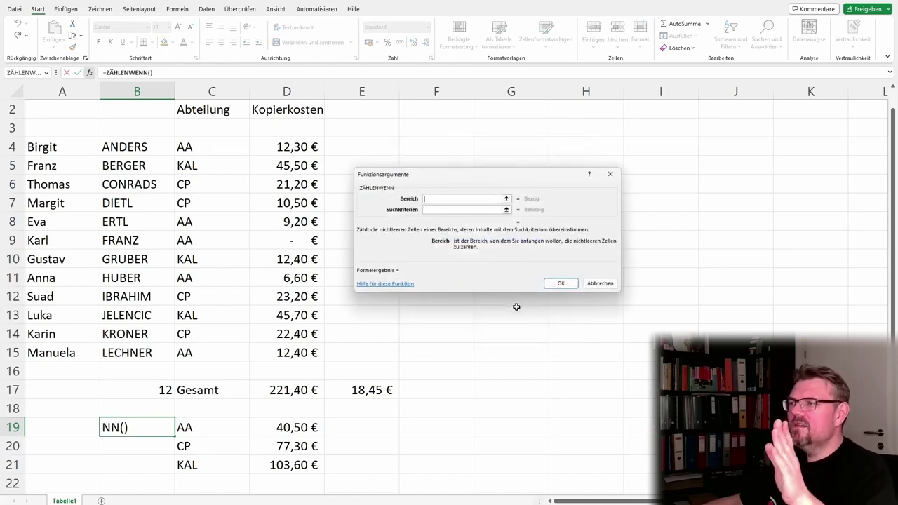
left_click(506, 198)
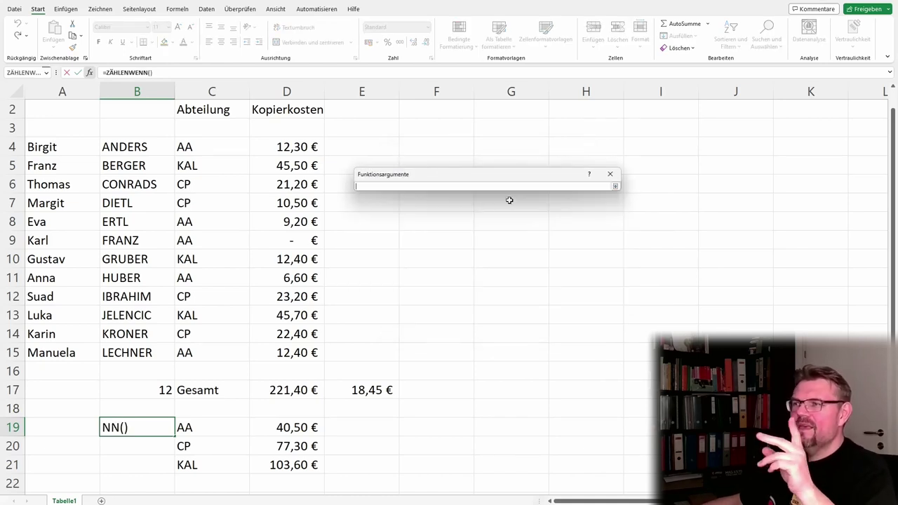
left_click_drag(211, 145, 208, 354)
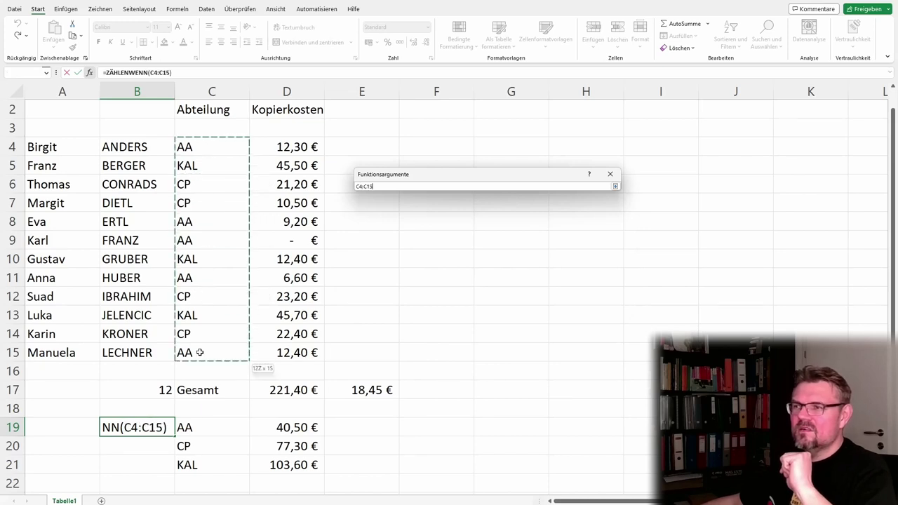
left_click(616, 185)
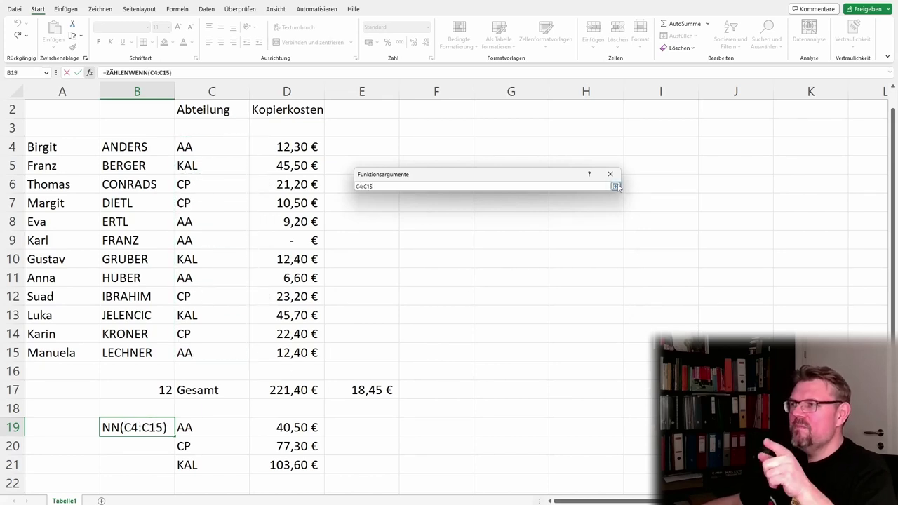
left_click(506, 209)
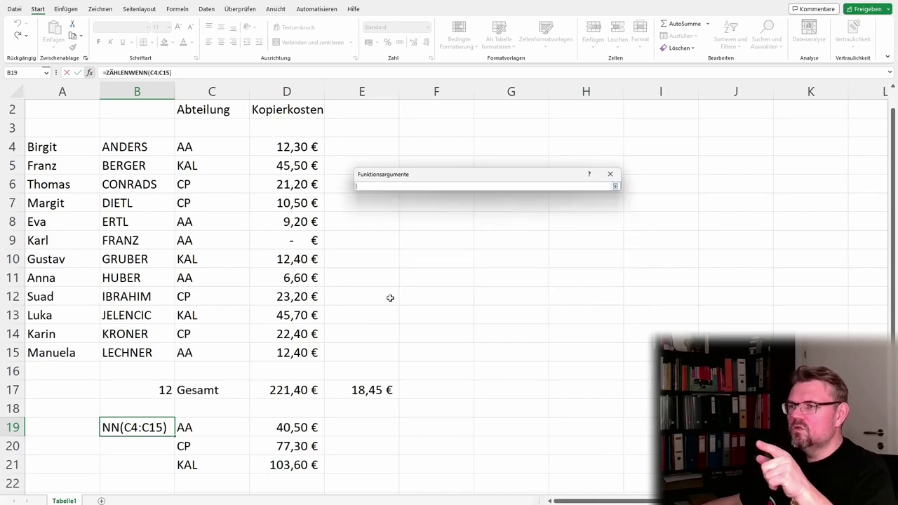
left_click(199, 429)
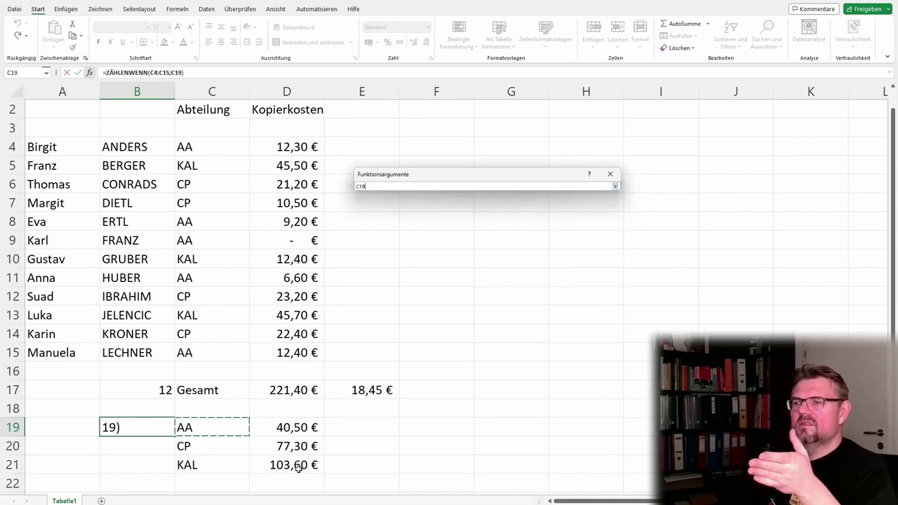
key("Return")
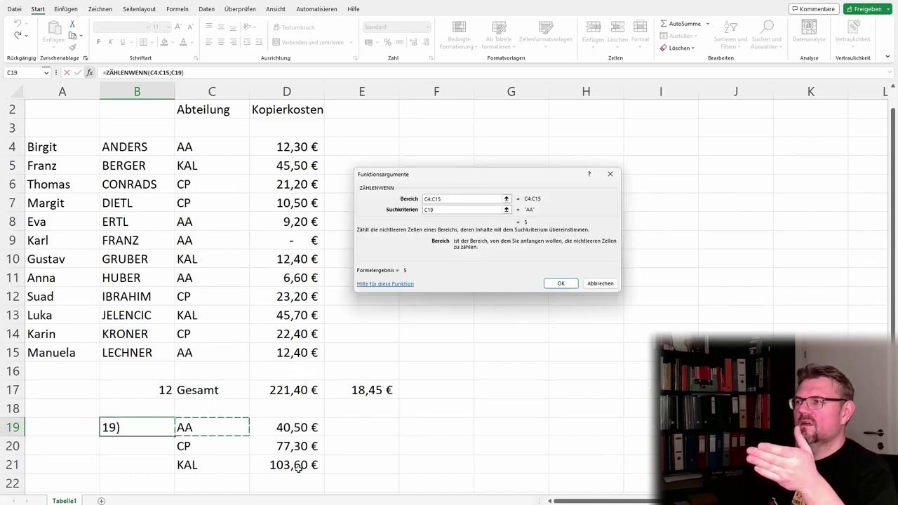
left_click(561, 284)
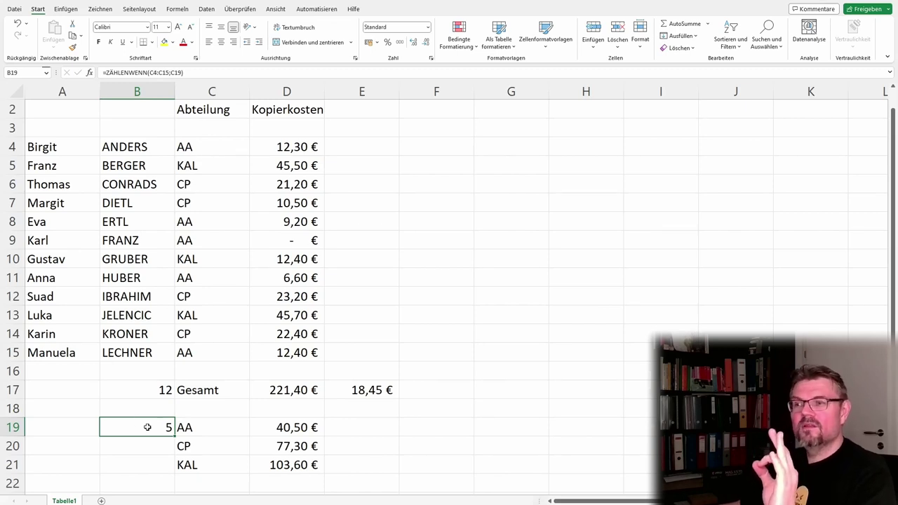
Lock the rows in B19's formula to =ZÄHLENWENN(C$4:C$15;C$19), still returning 5
left_click(165, 73)
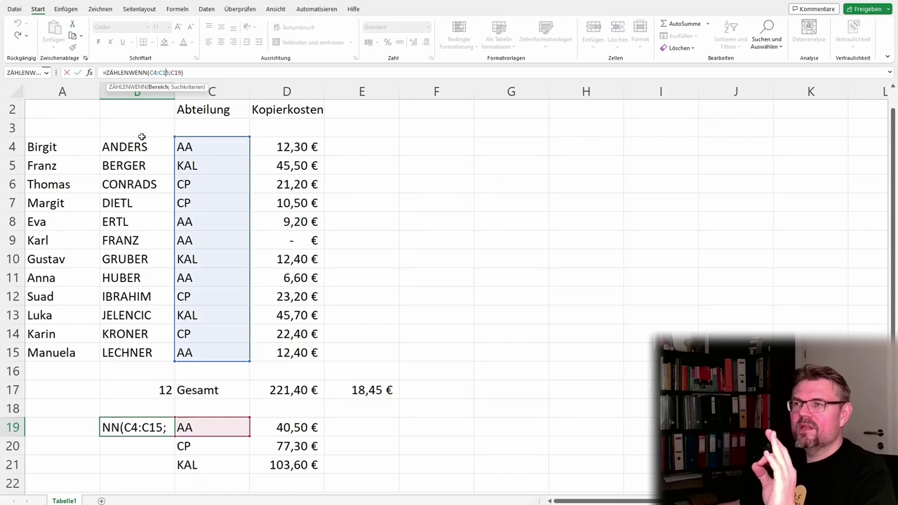
left_click(177, 72)
type("$")
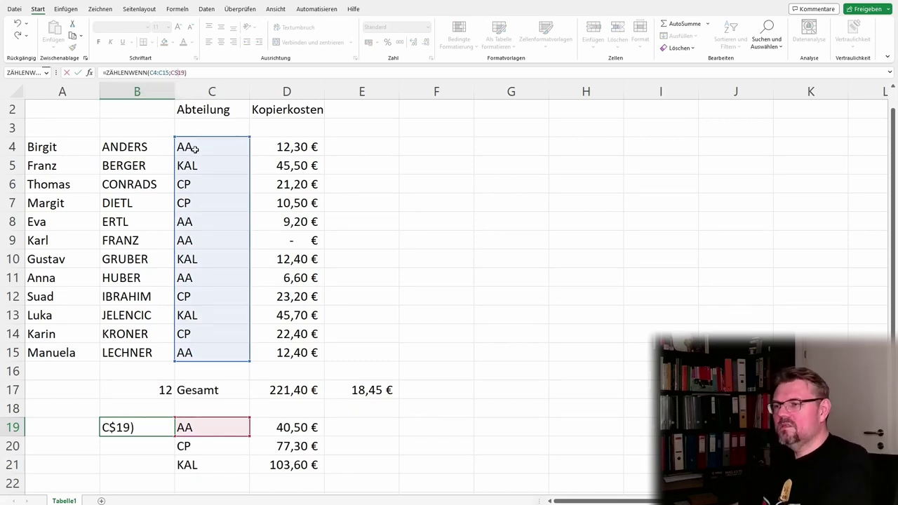
key("Return")
left_click(149, 424)
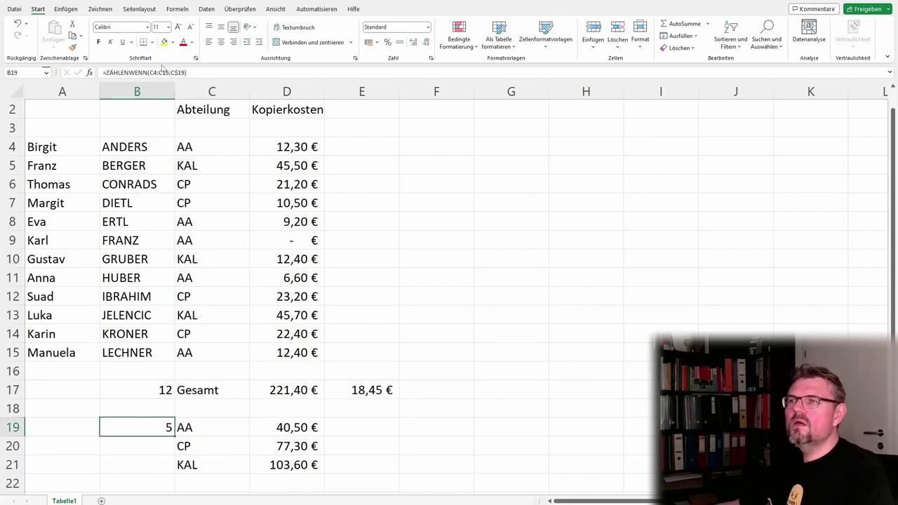
left_click(162, 68)
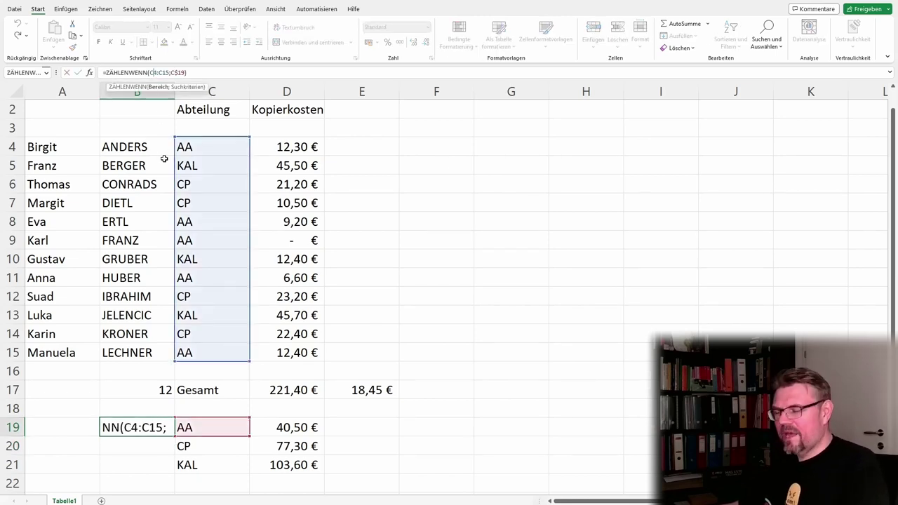
type("$4:C")
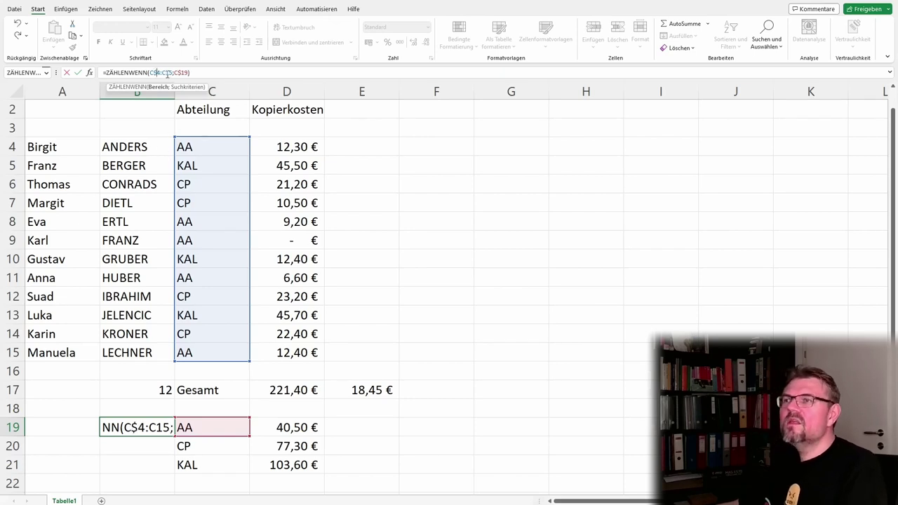
type("$")
key("Return")
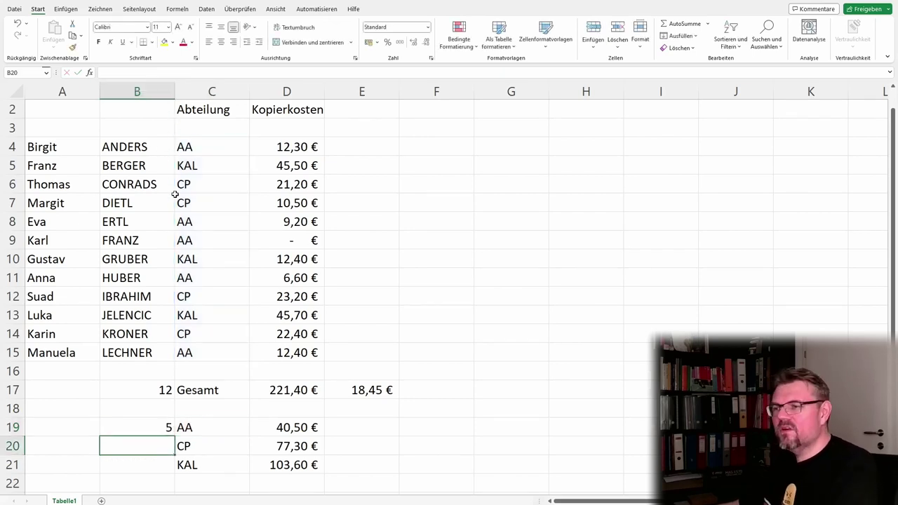
left_click(145, 422)
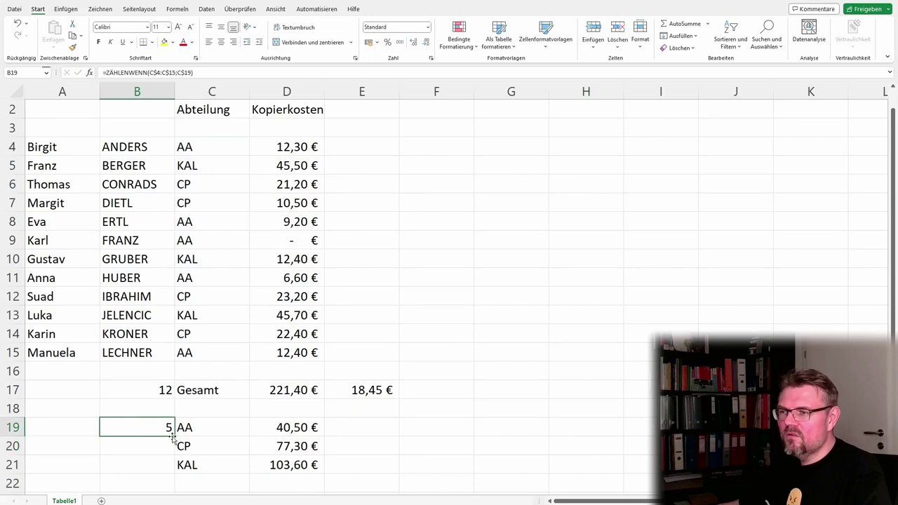
Fill the count formula down to B20:B21 and inspect B20's references
left_click_drag(173, 437, 169, 427)
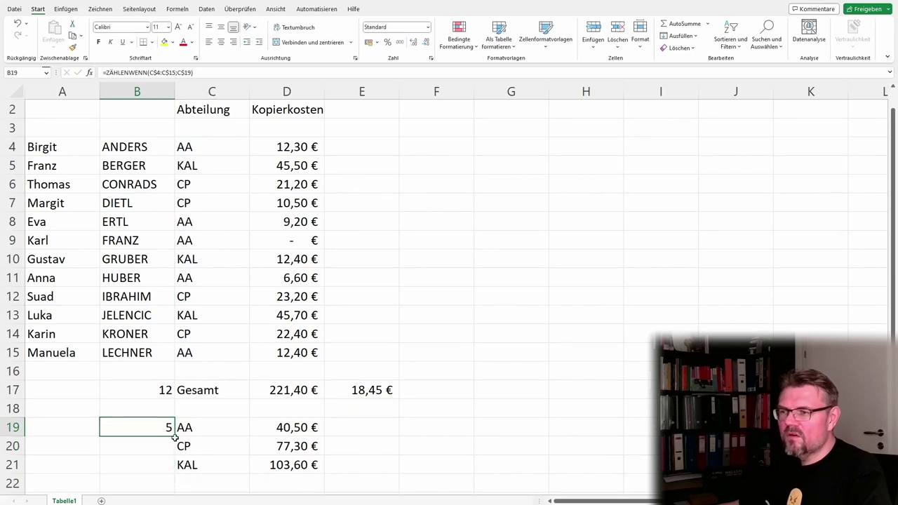
left_click_drag(175, 436, 176, 472)
left_click(197, 449)
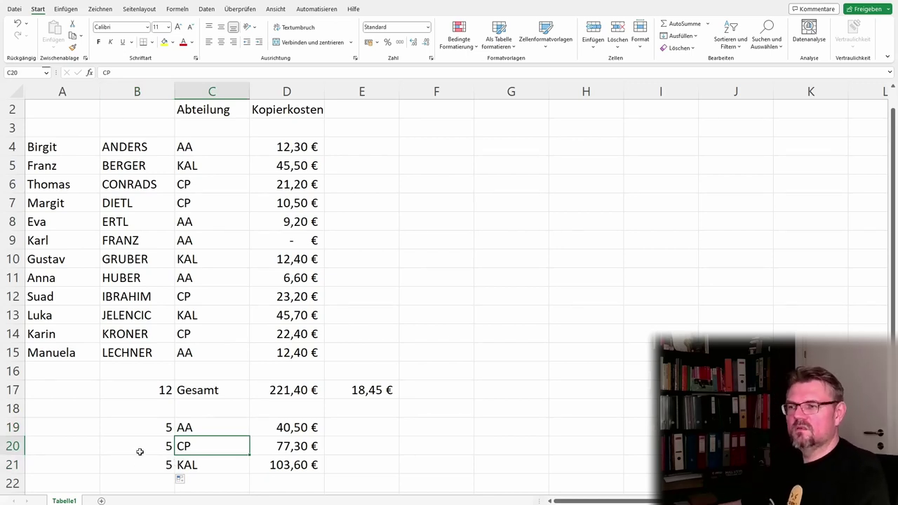
left_click(139, 452)
left_click(173, 73)
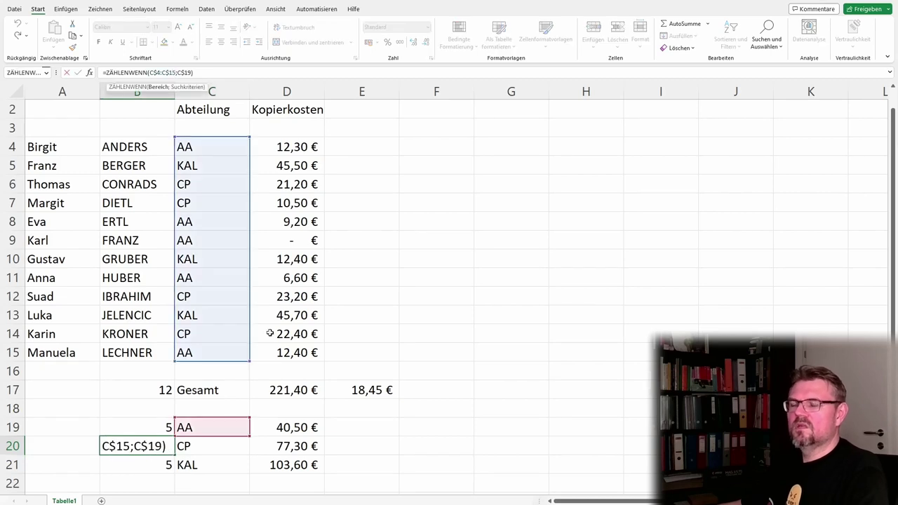
key("Escape")
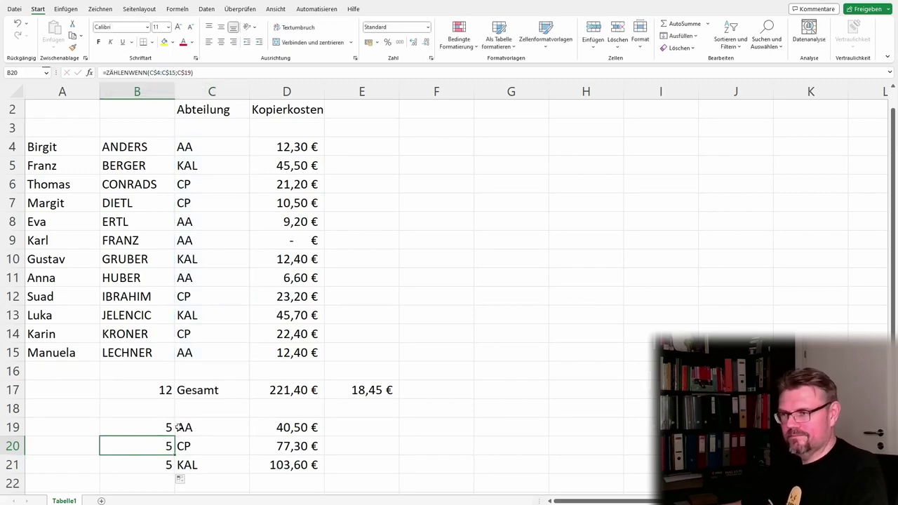
Make B19's criterion relative (C19) and refill to B21, giving 5, 4 and 3
left_click(166, 424)
left_click(187, 73)
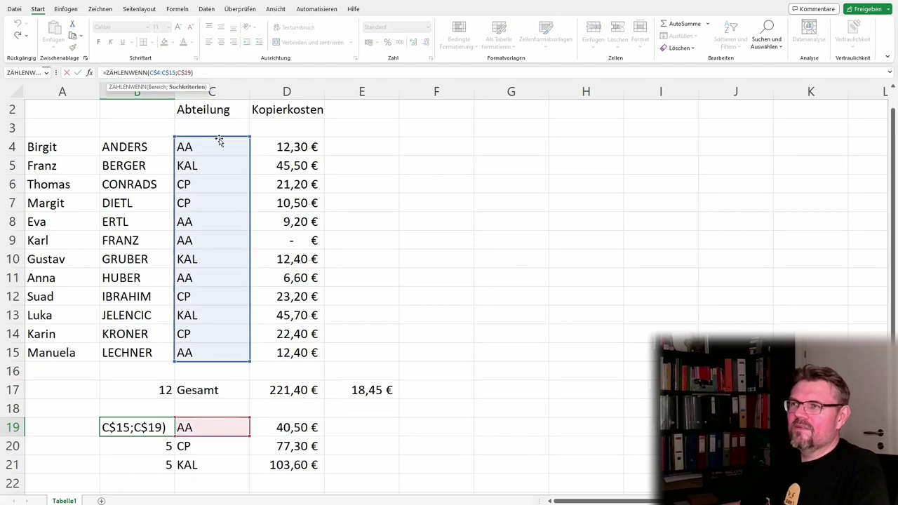
key("BackSpace")
key("Return")
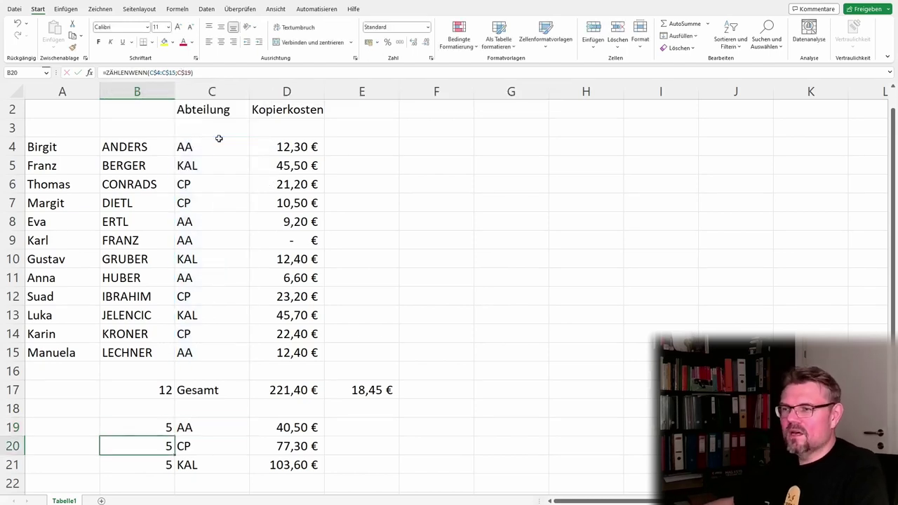
left_click(131, 426)
left_click_drag(175, 436, 176, 470)
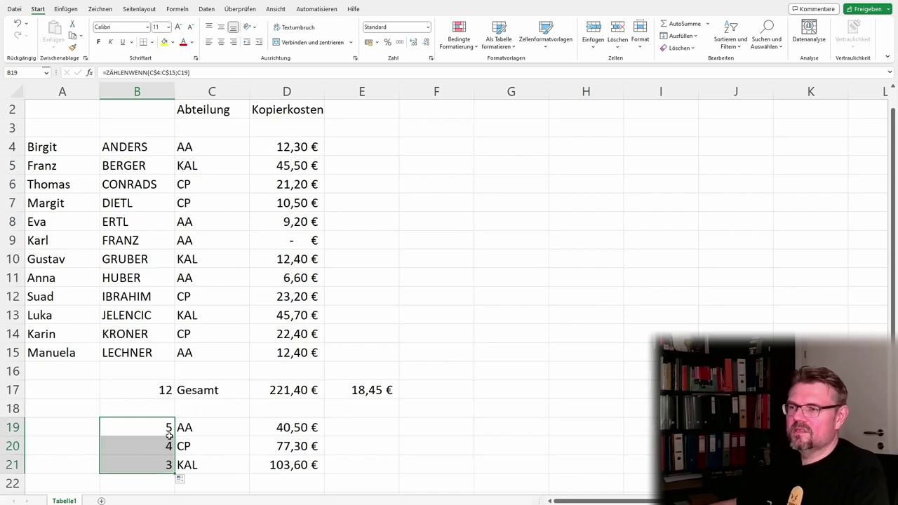
Enter =D19/B19, =D20/B20, =D21/B21 in E19:E21: 8,10 €, 19,33 €, 34,53 €
left_click(536, 451)
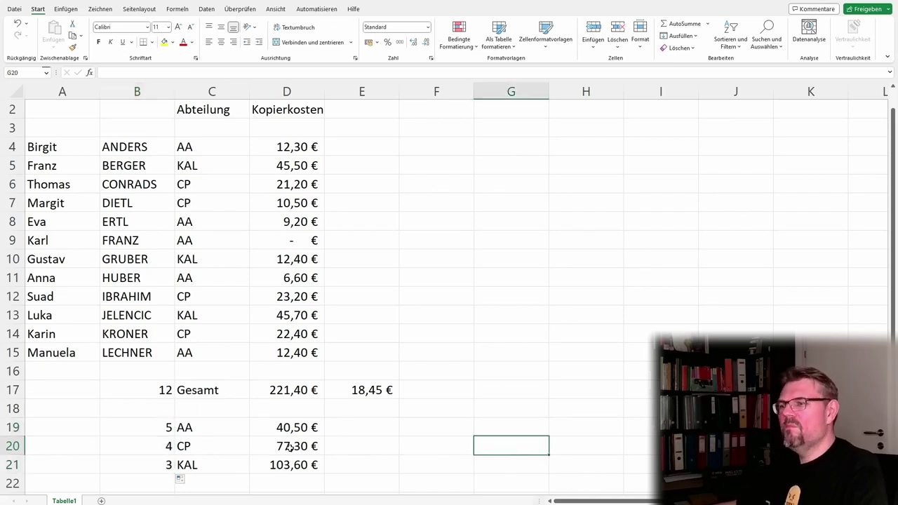
left_click(365, 422)
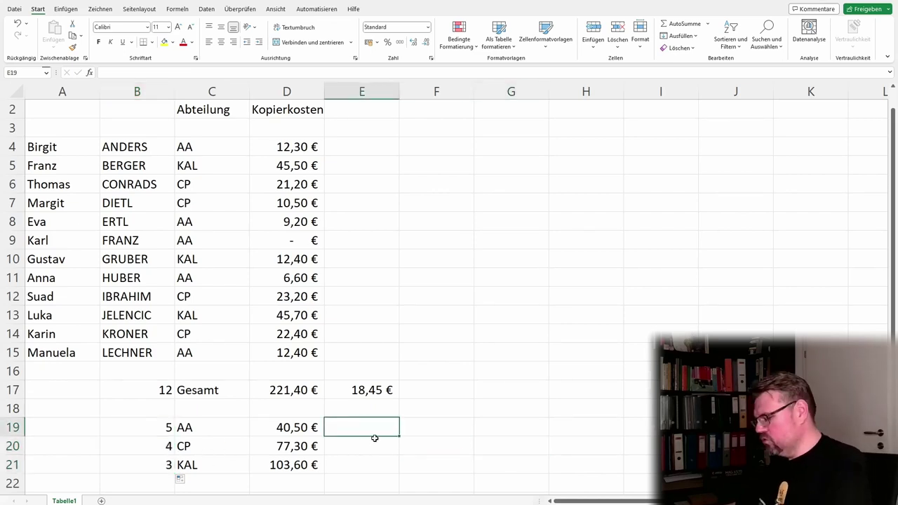
type("=")
left_click(302, 428)
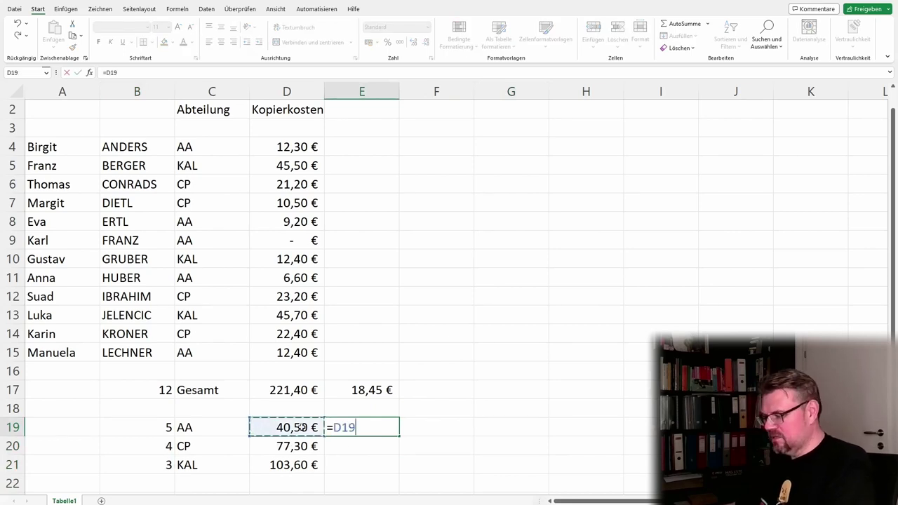
type("/")
left_click(171, 428)
key("Return")
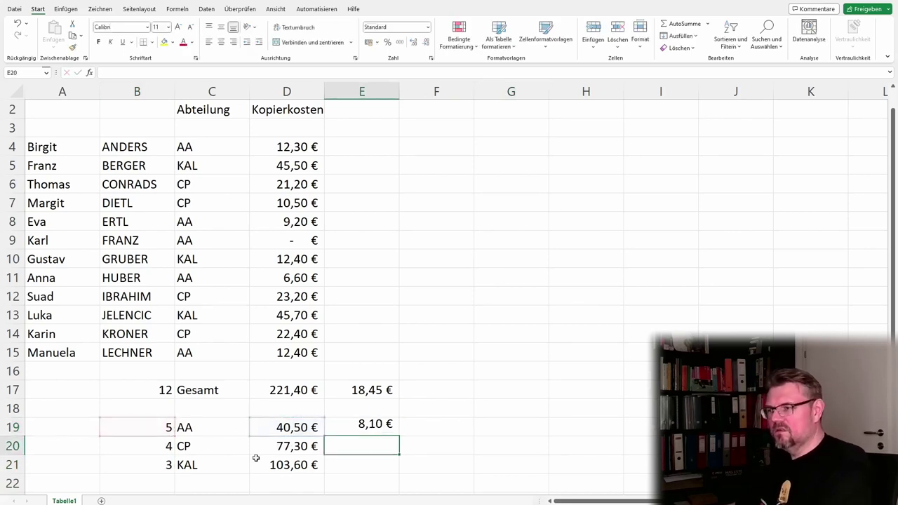
type("=")
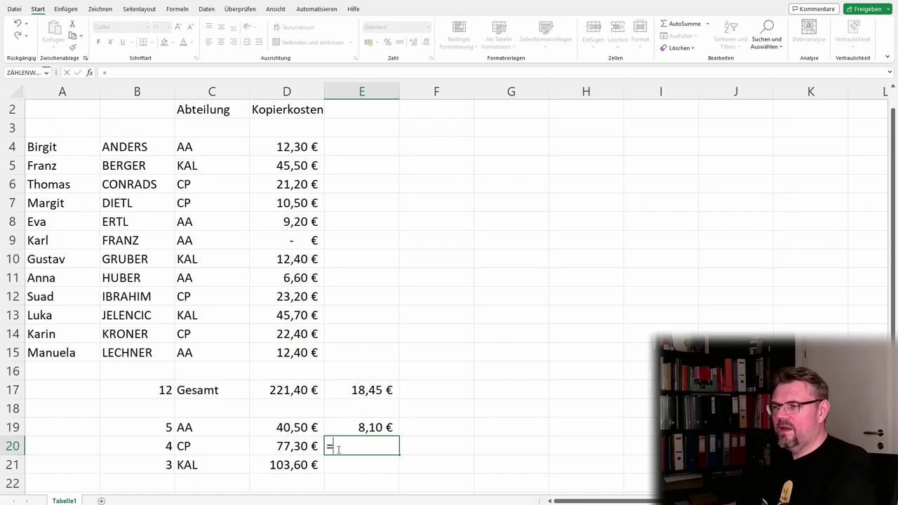
left_click(301, 446)
type("/")
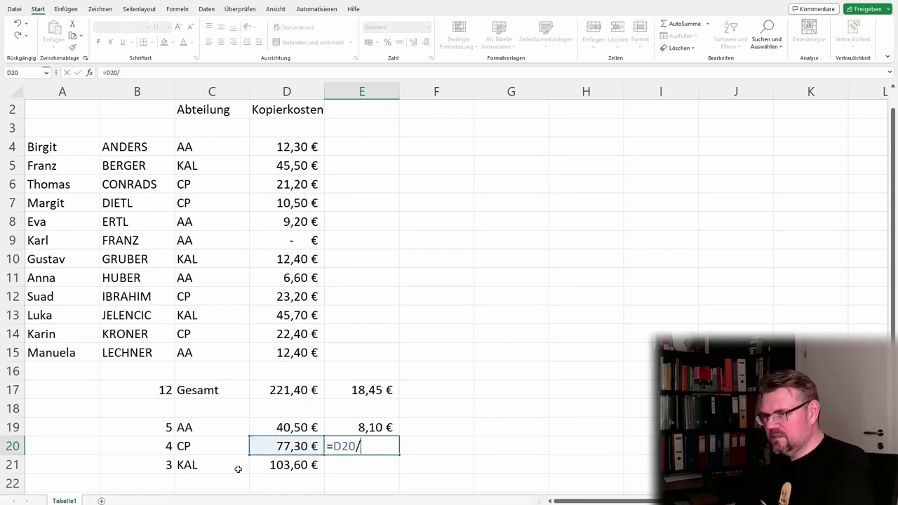
left_click(169, 446)
key("Return")
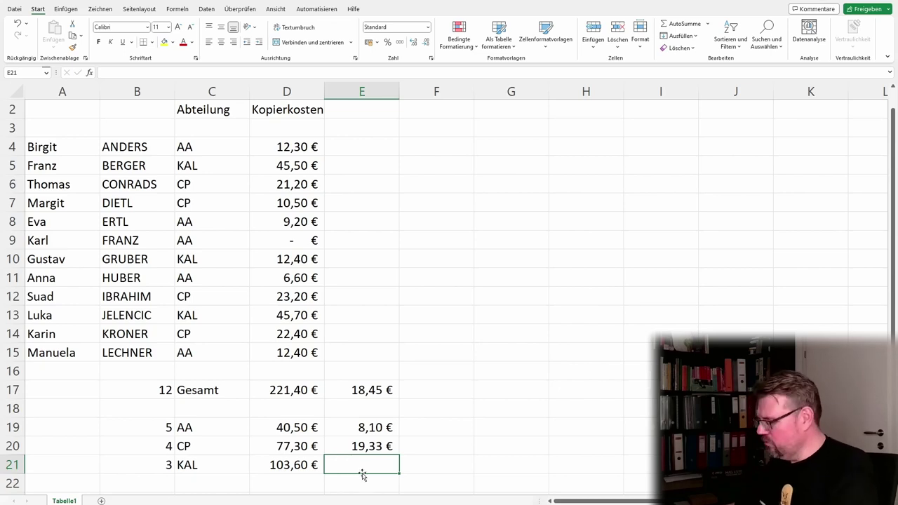
type("=")
left_click(291, 466)
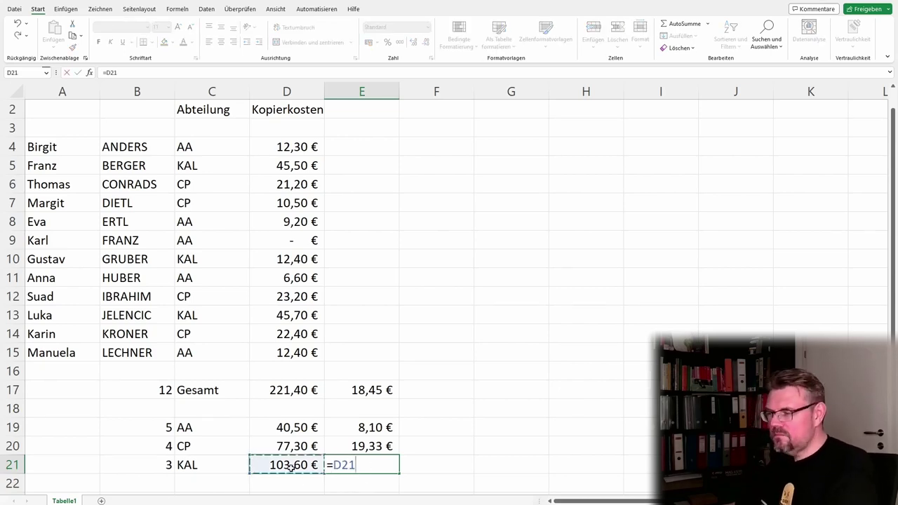
type("/")
left_click(160, 463)
key("Return")
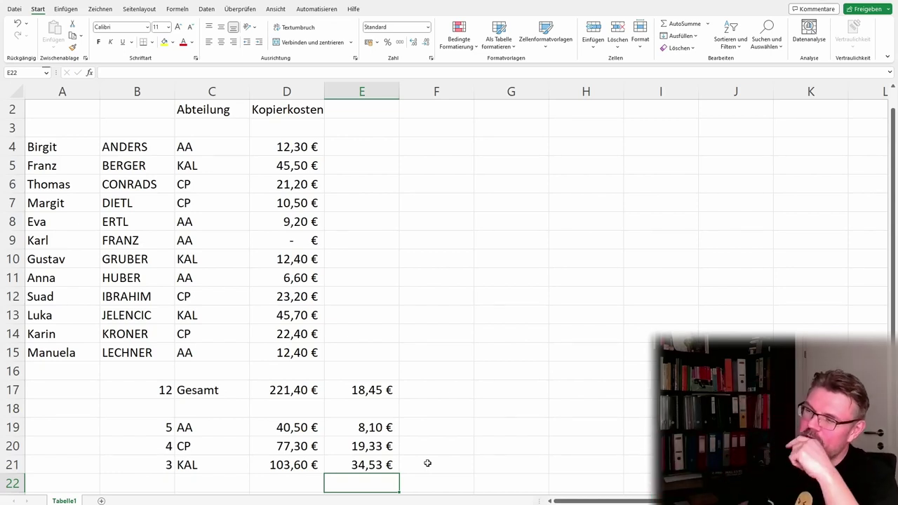
left_click_drag(379, 390, 379, 464)
left_click(150, 392)
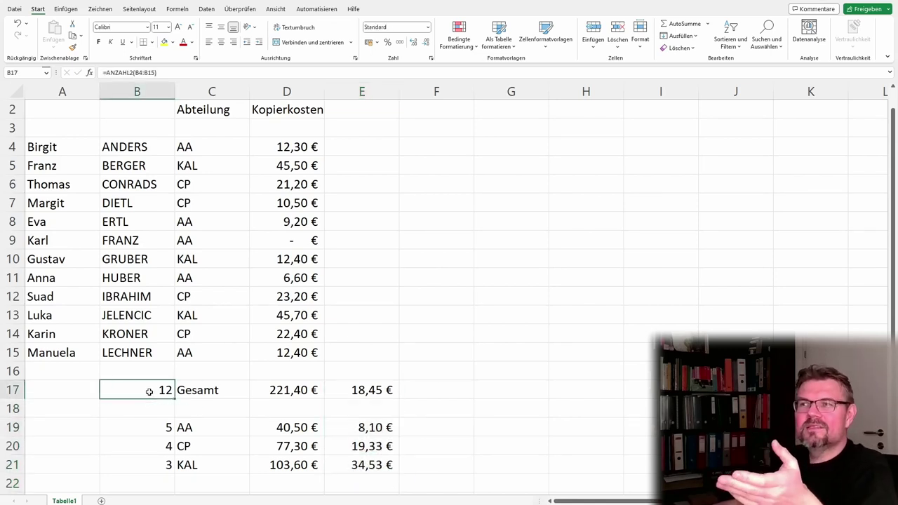
left_click_drag(137, 428, 145, 472)
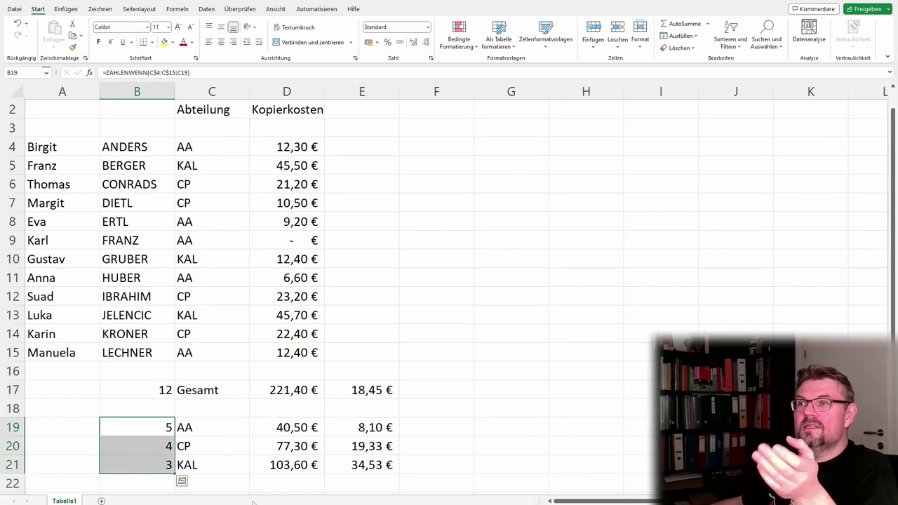
left_click(362, 427)
left_click_drag(372, 390, 376, 458)
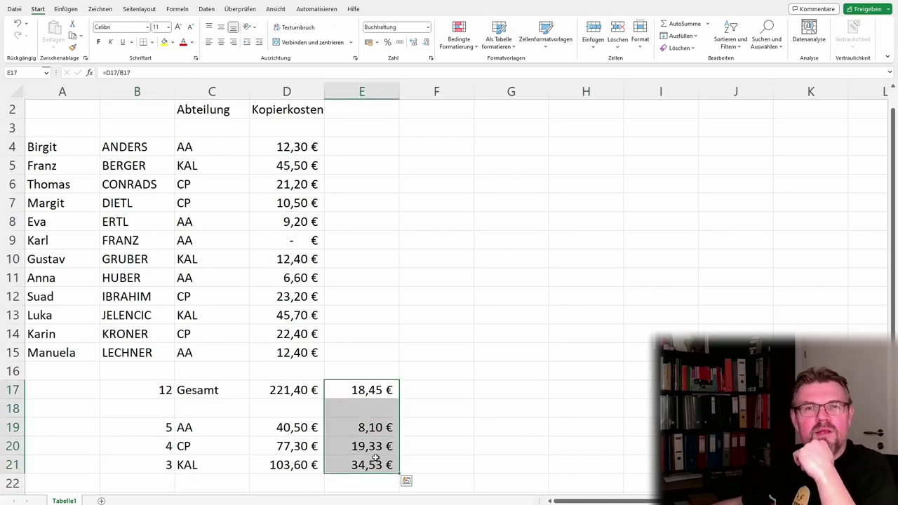
left_click(438, 387)
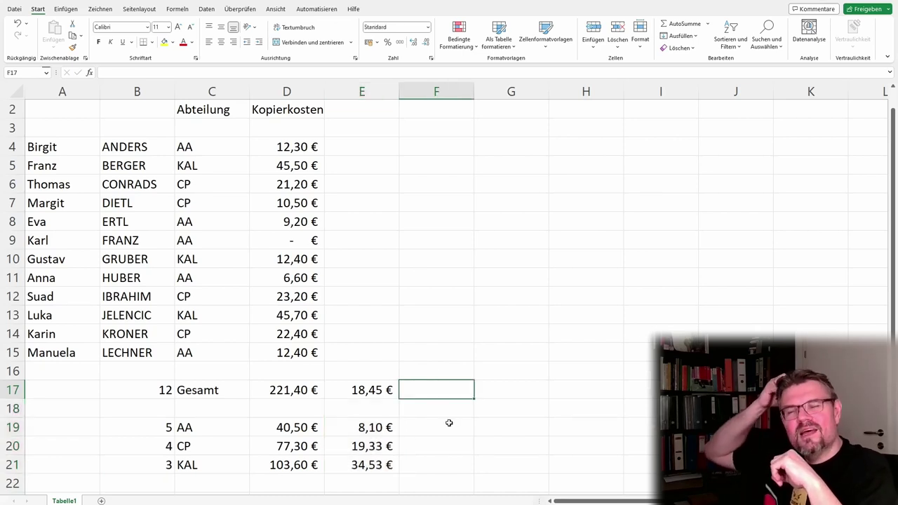
Enter =MITTELWERT(D4:D15) in F17, fixing the misspelled name, to get 18,45 €
type("=MI")
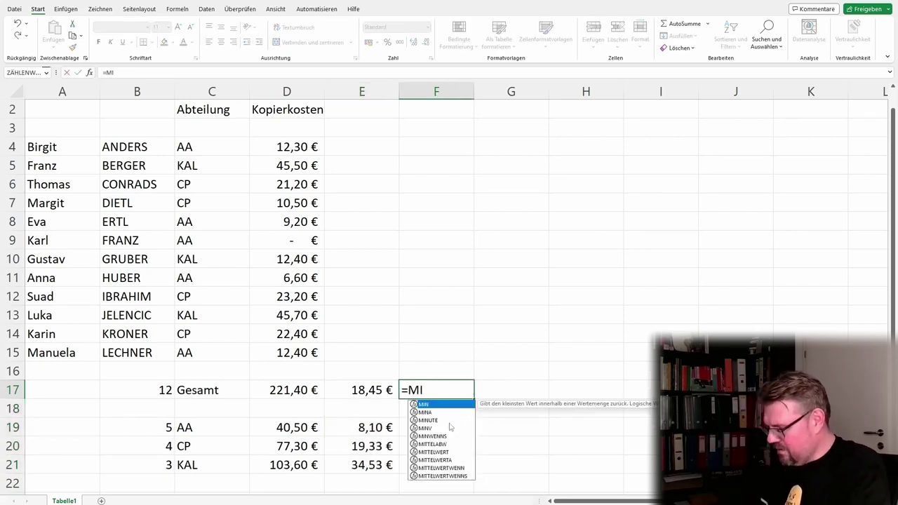
type("TTEL")
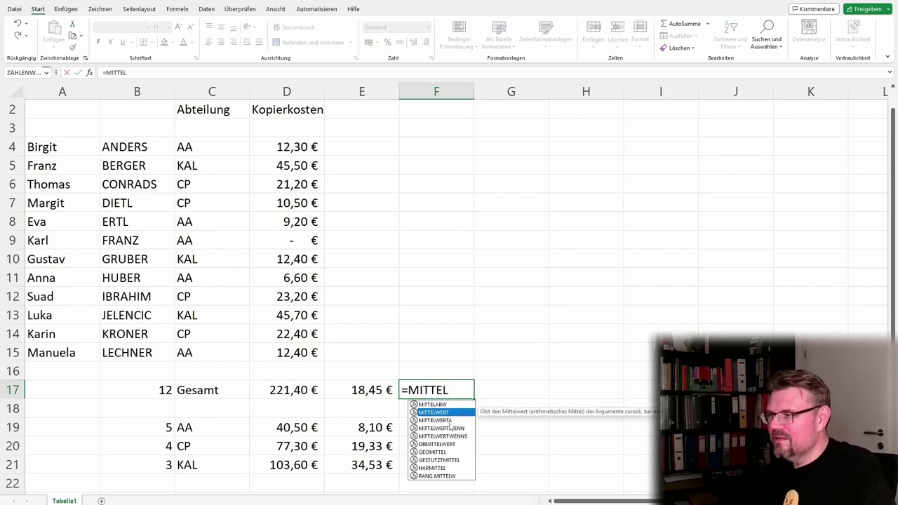
key("Return")
left_click(437, 397)
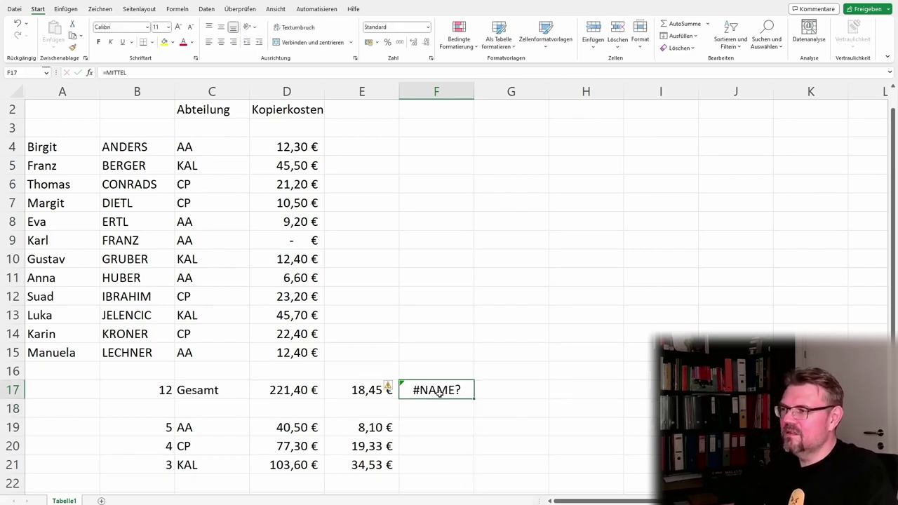
left_click(150, 73)
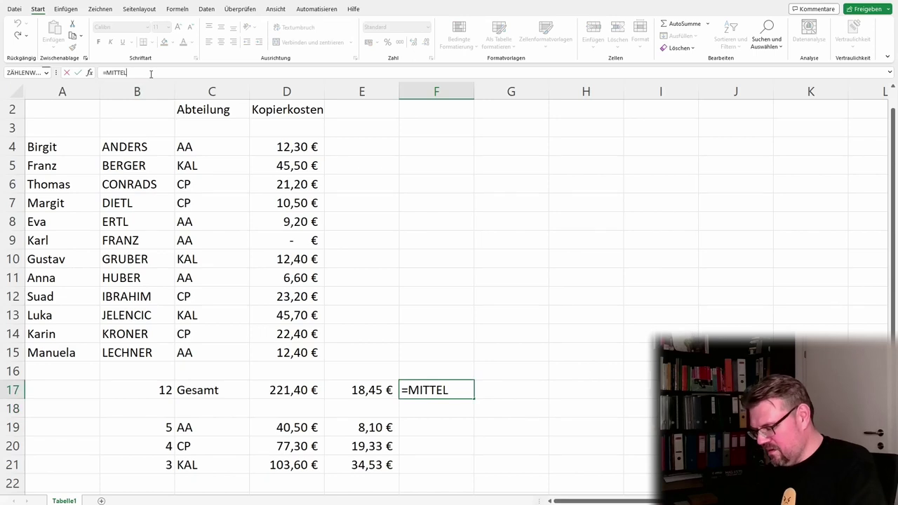
type("WET")
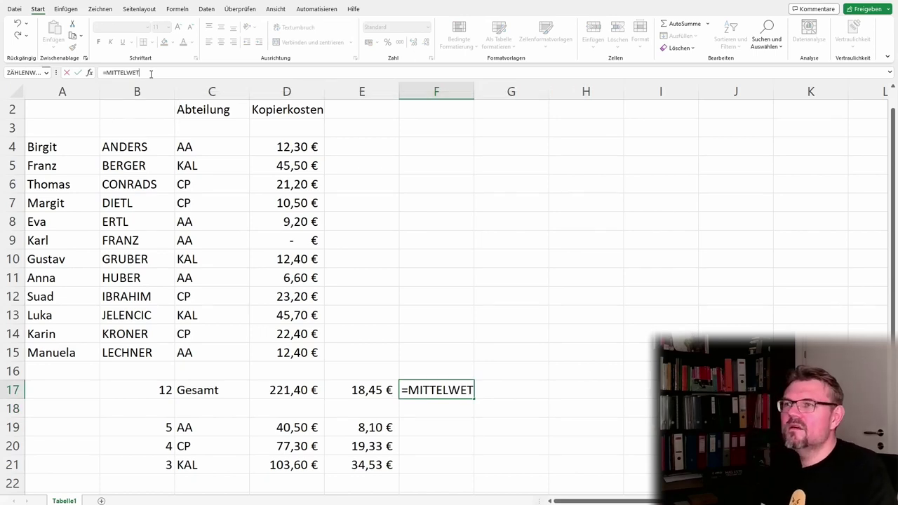
key("BackSpace")
type("RT(")
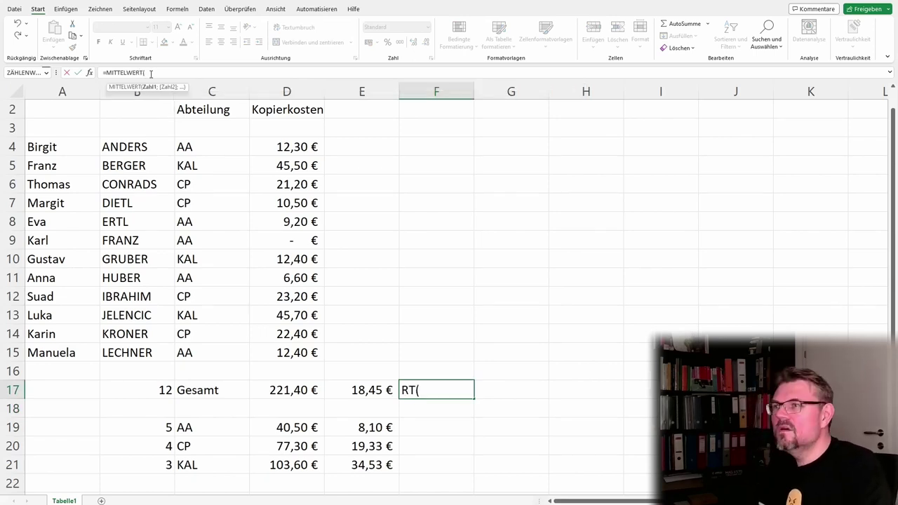
left_click_drag(281, 146, 281, 353)
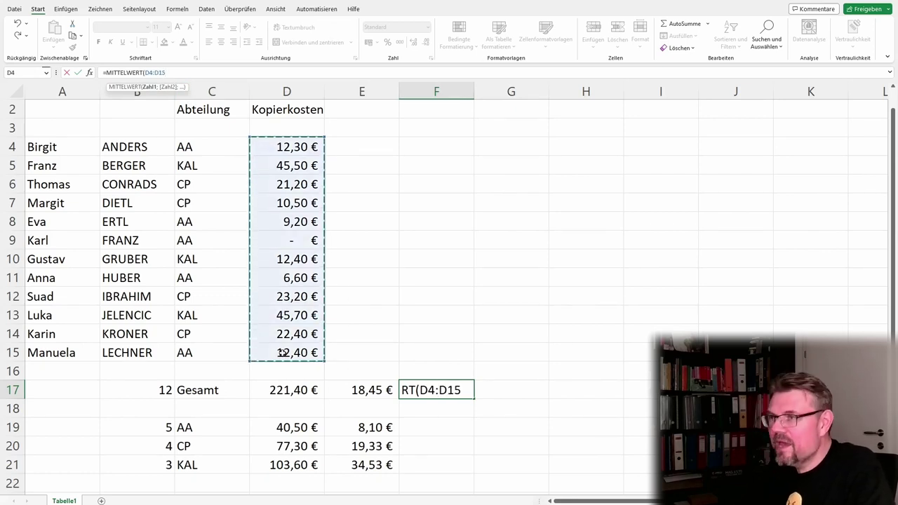
type(")(")
key("Return")
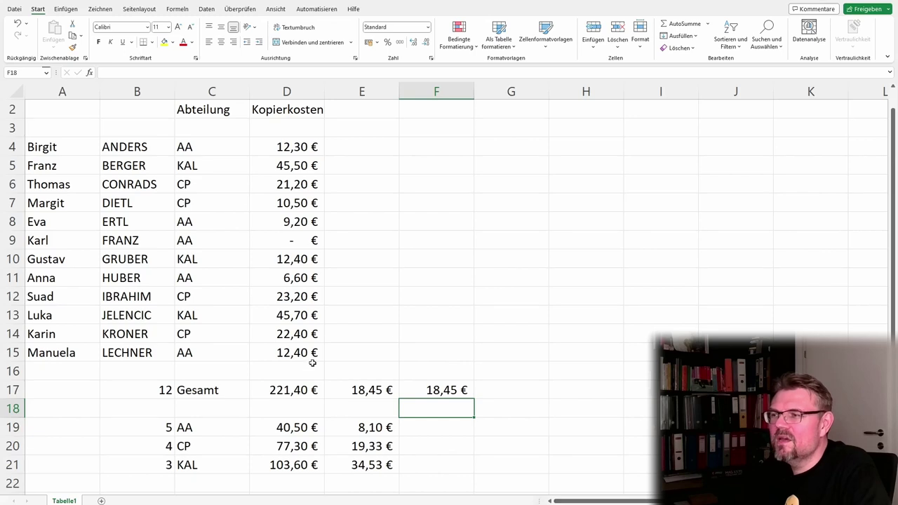
left_click_drag(311, 353, 284, 178)
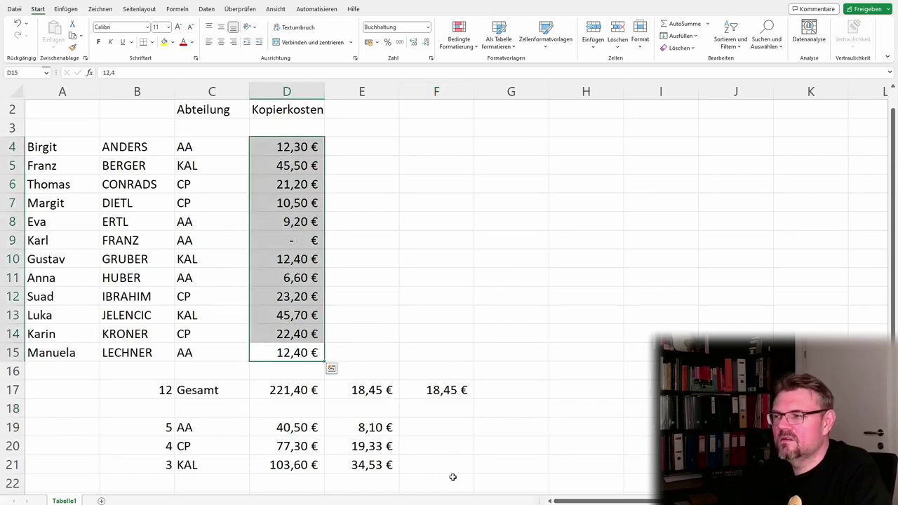
left_click(438, 429)
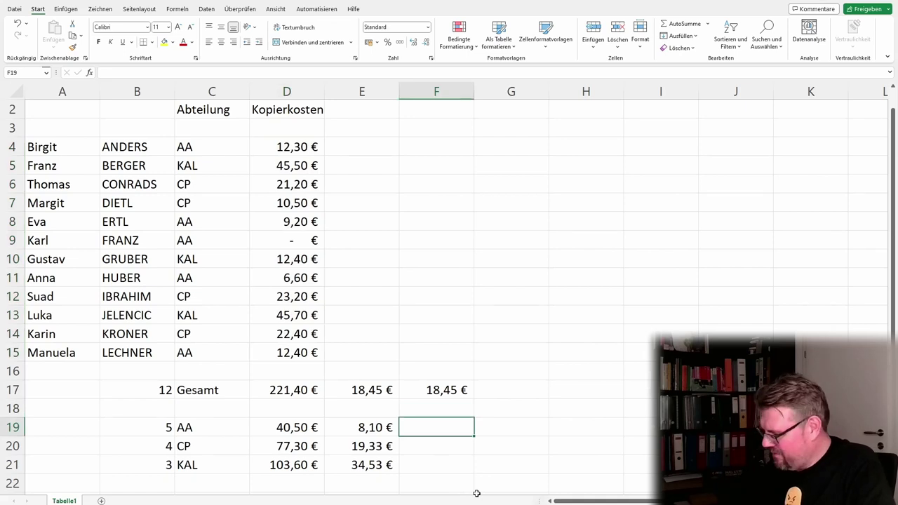
Enter =MITTELWERTWENN(C$4:C$15;C19;D$4:D$15) in F19 to average department AA's copy costs (8,1)
type("=MITTEL")
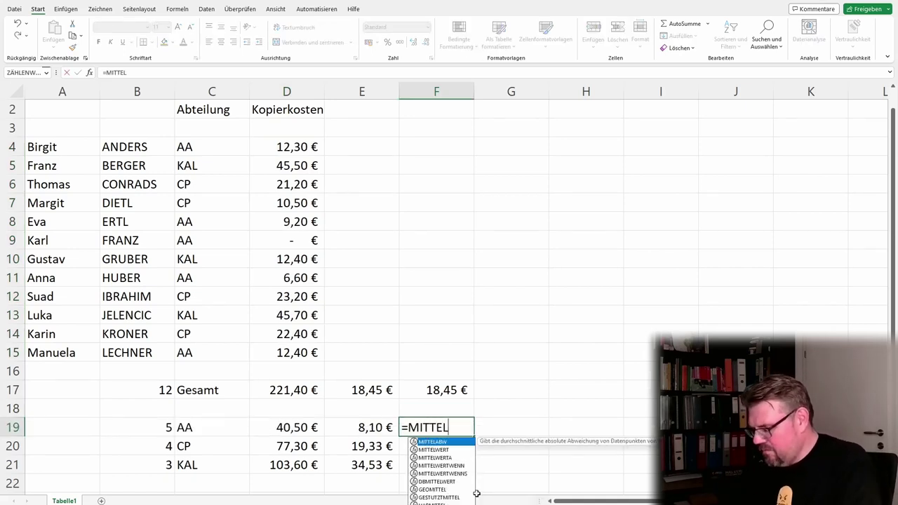
type("WERTWENN")
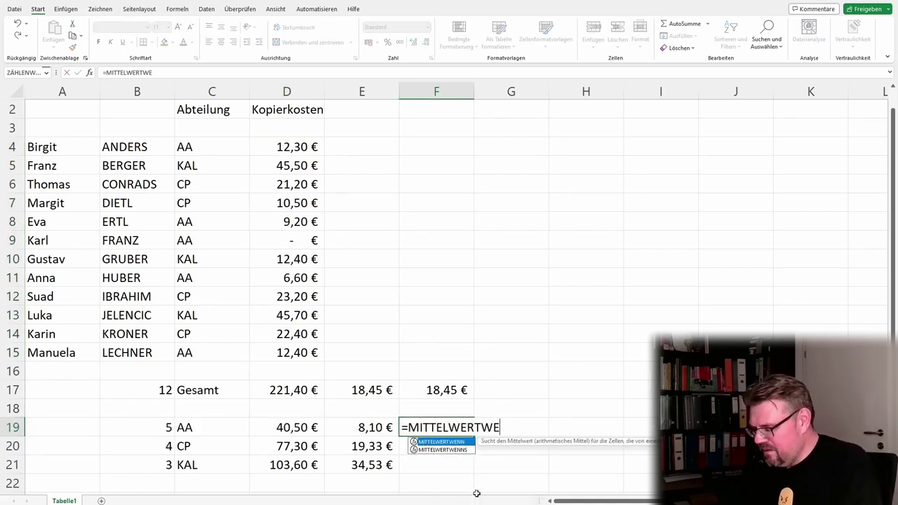
type("(")
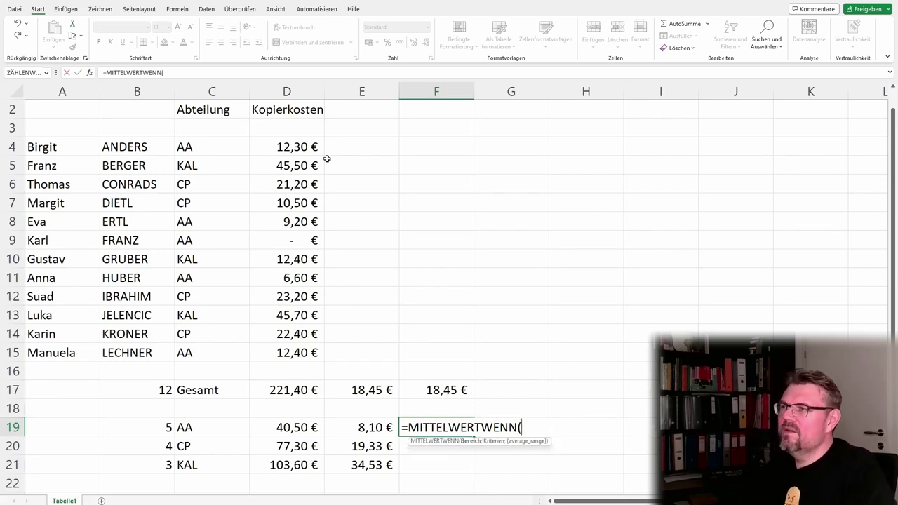
left_click_drag(311, 147, 280, 355)
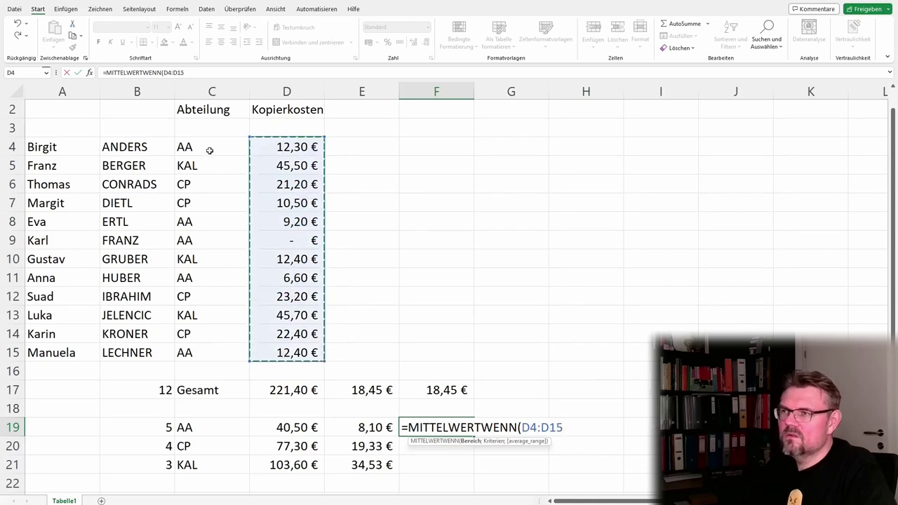
left_click_drag(211, 148, 209, 345)
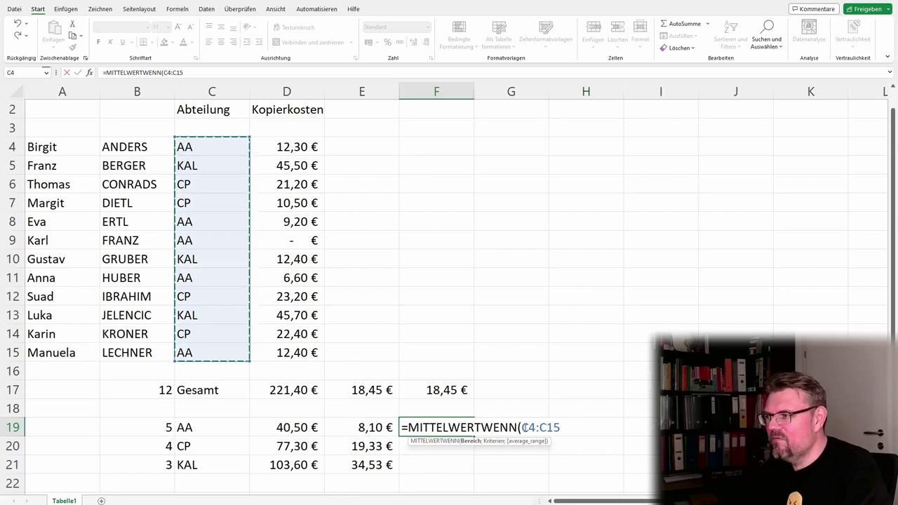
left_click(528, 428)
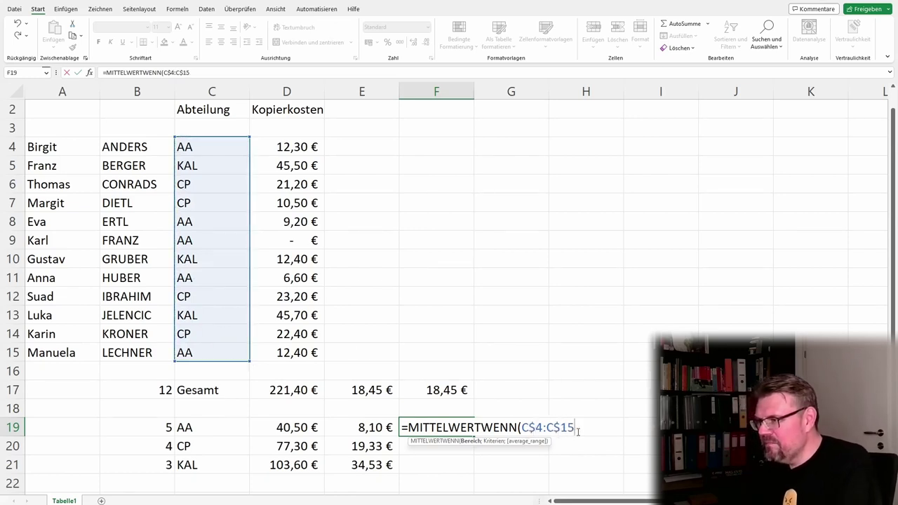
type(";")
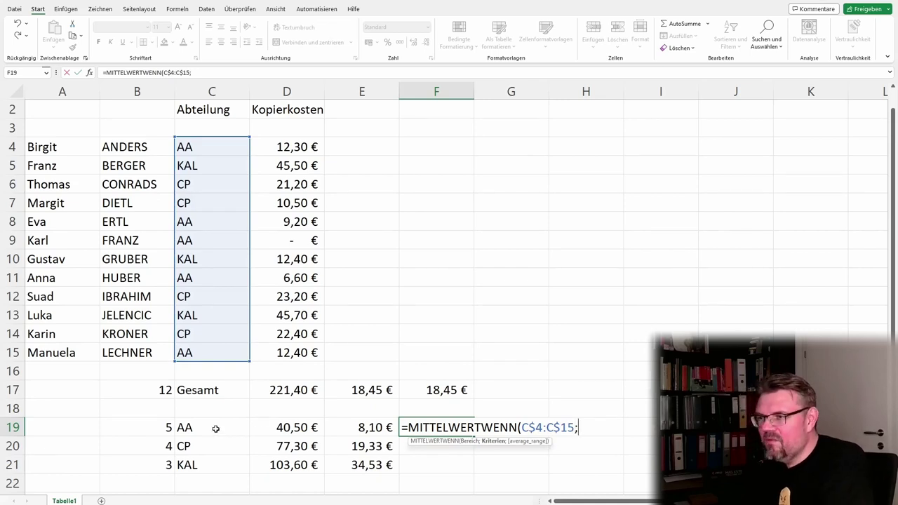
left_click(197, 426)
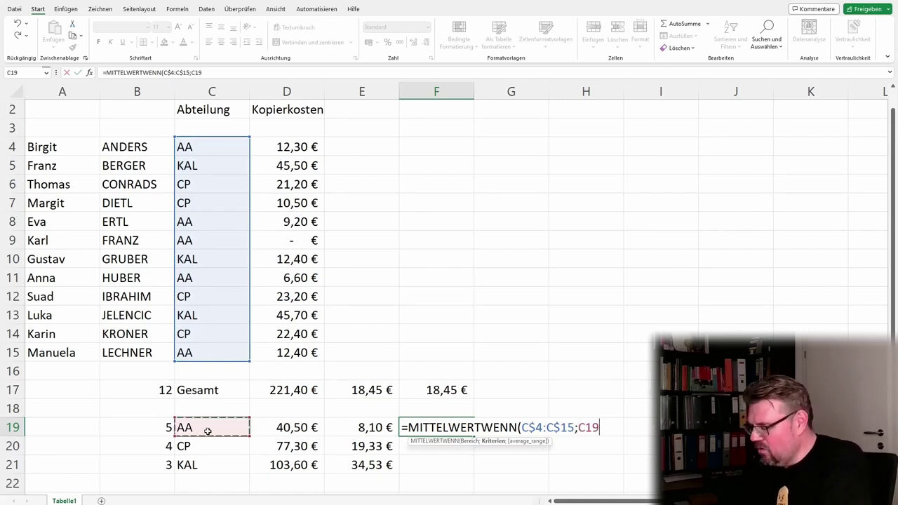
type(";")
left_click_drag(268, 139, 275, 356)
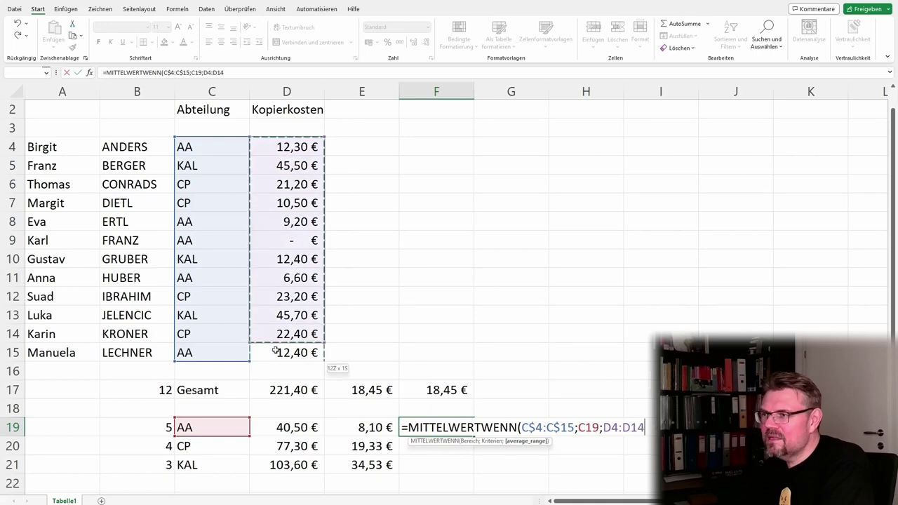
left_click(610, 427)
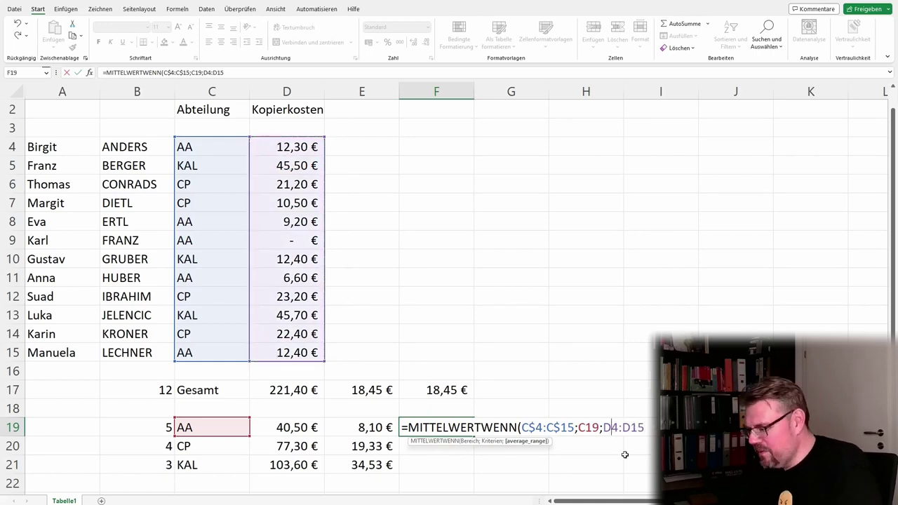
type("$")
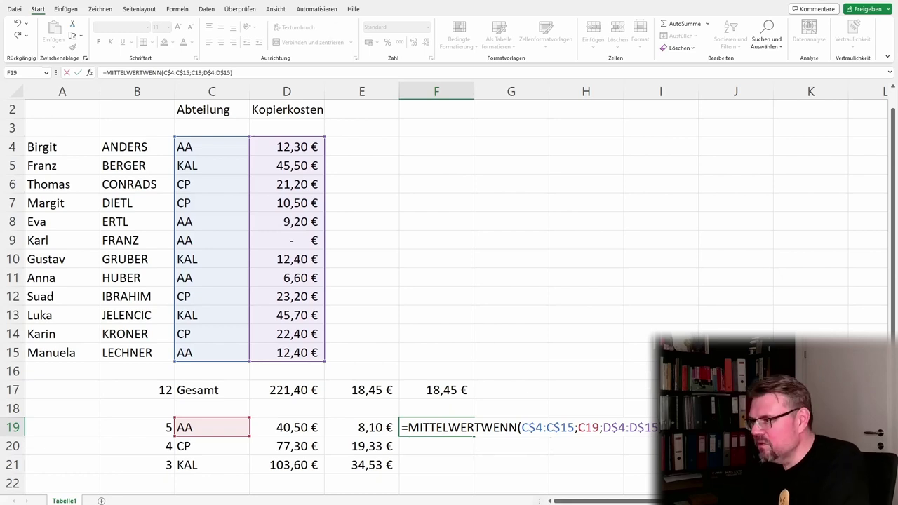
key("Return")
Check F19 against E19's division result and copy the formula down to F20:F21
left_click(420, 430)
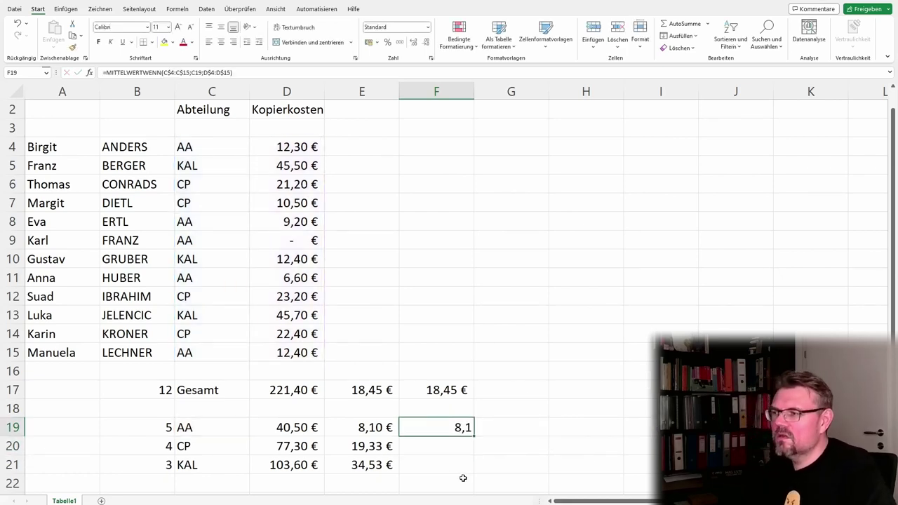
left_click(383, 427)
left_click(460, 424)
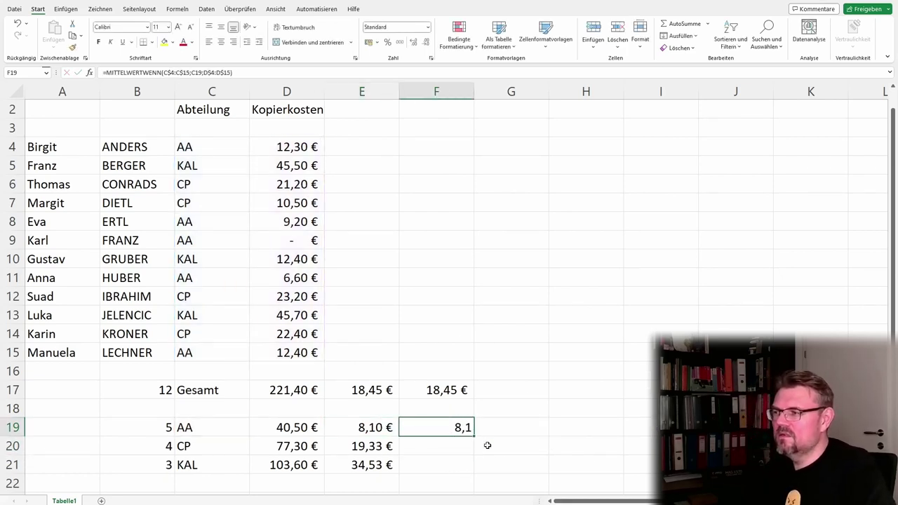
left_click_drag(474, 435, 476, 467)
Format F19:F21 as Buchhaltung euro amounts: 8,10 €, 19,33 € and 34,53 €
left_click(514, 457)
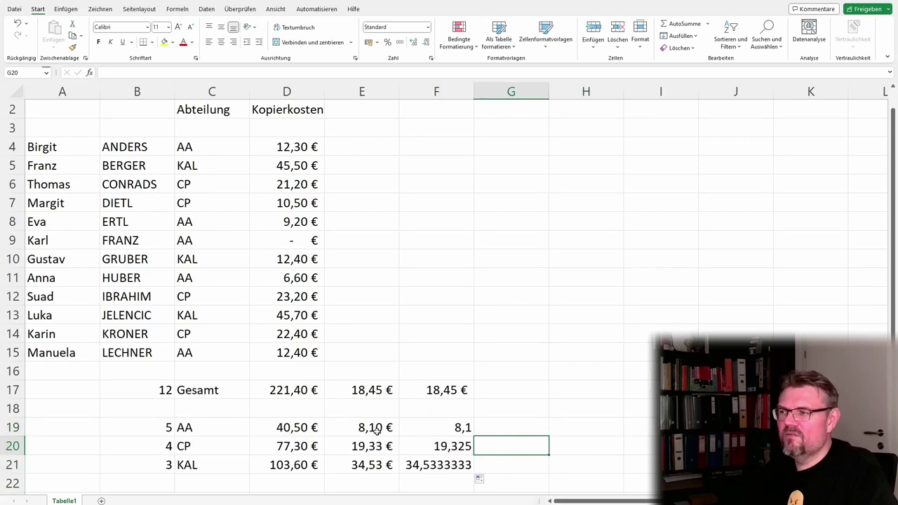
left_click_drag(417, 428, 442, 466)
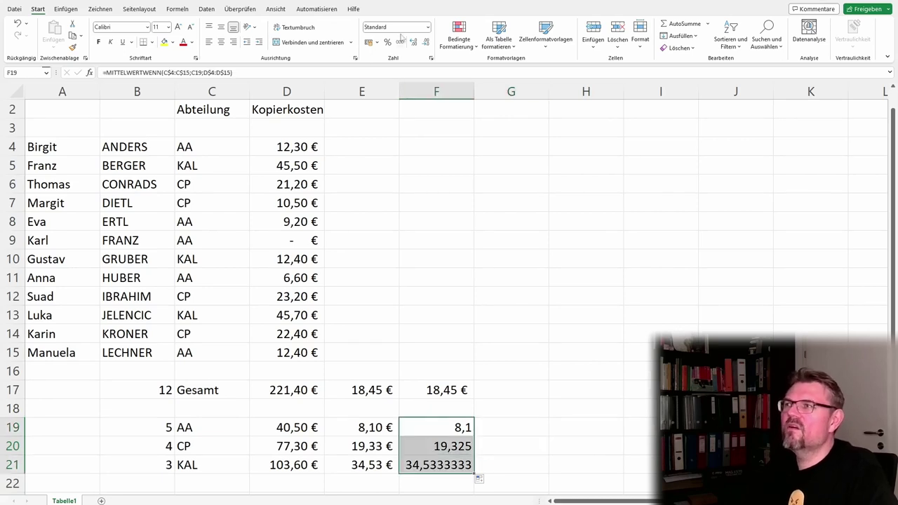
left_click(428, 28)
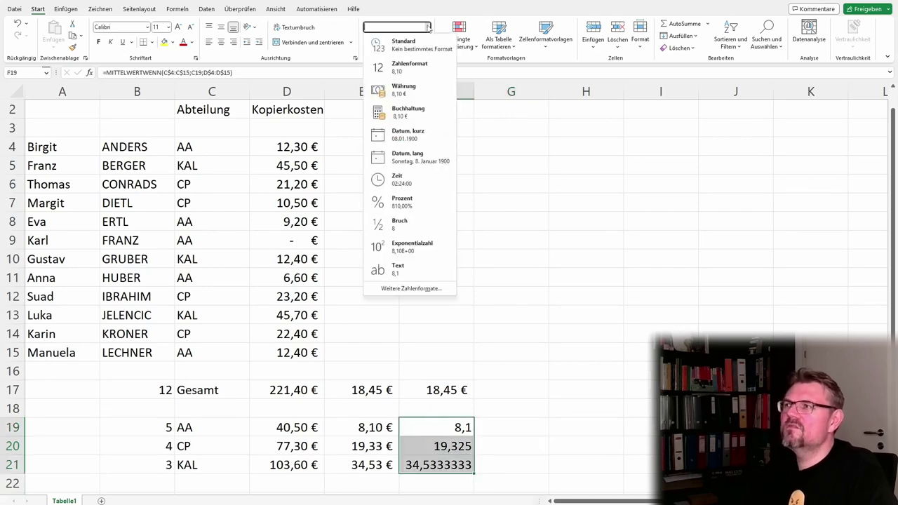
left_click(419, 113)
left_click(491, 278)
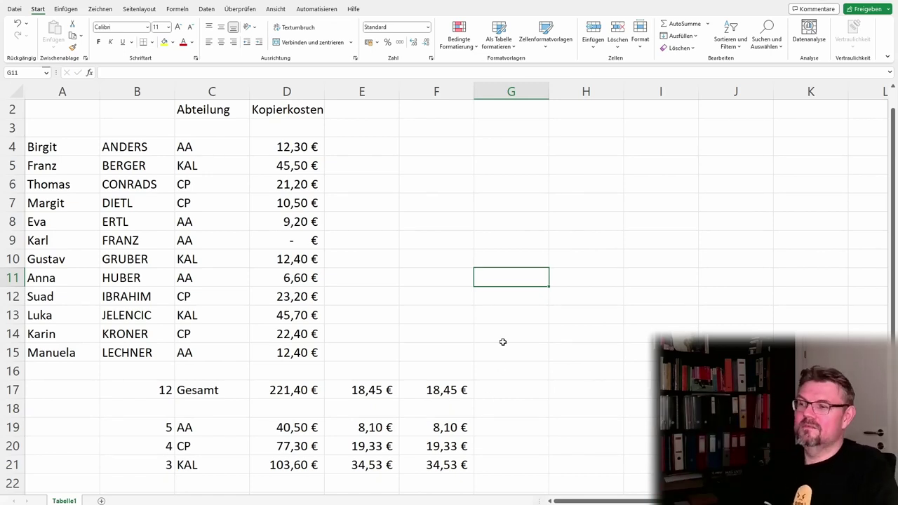
left_click(390, 429)
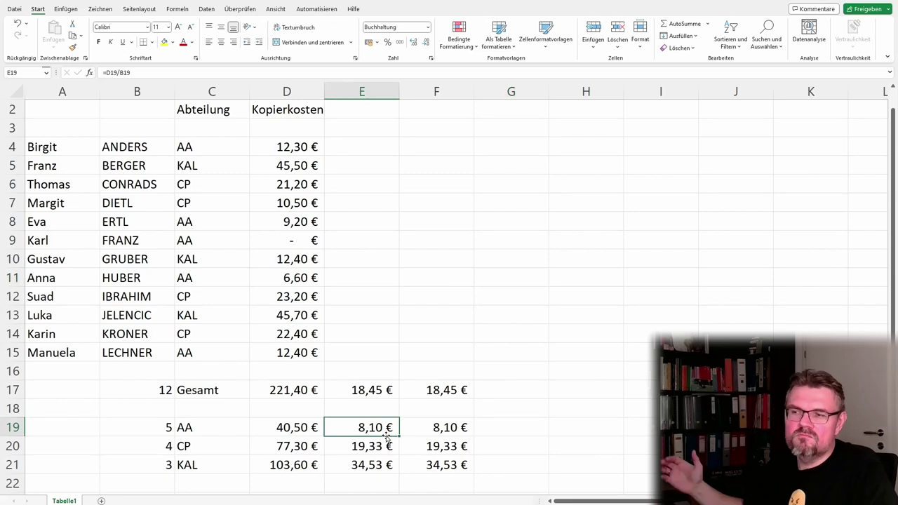